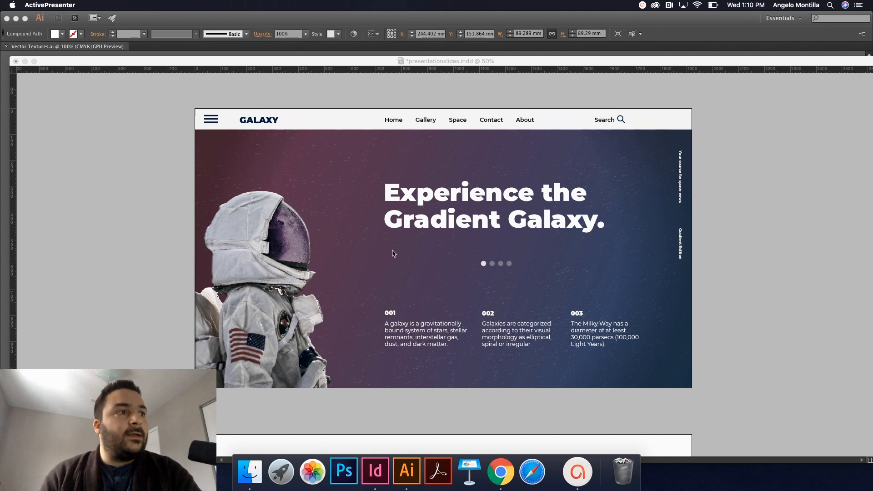
Step: Switch to InDesign and review the document setup of the presentation slides, including intent, page count and page size
left_click(182, 140)
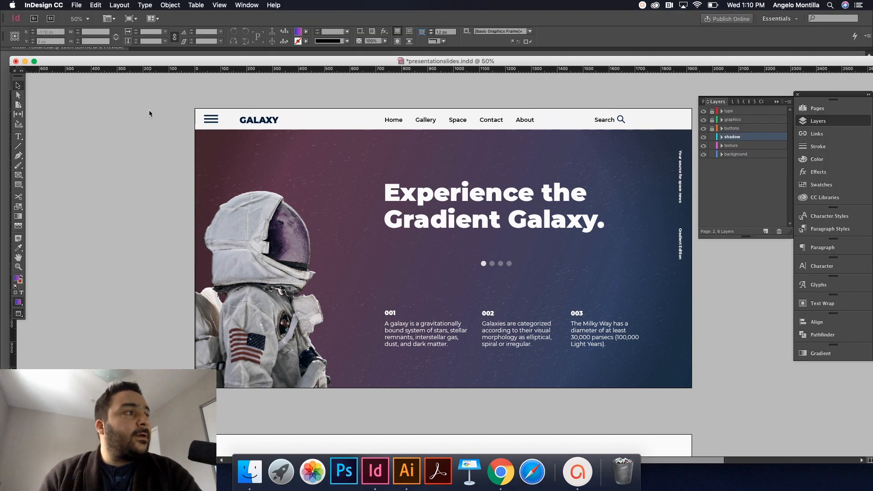
left_click(76, 5)
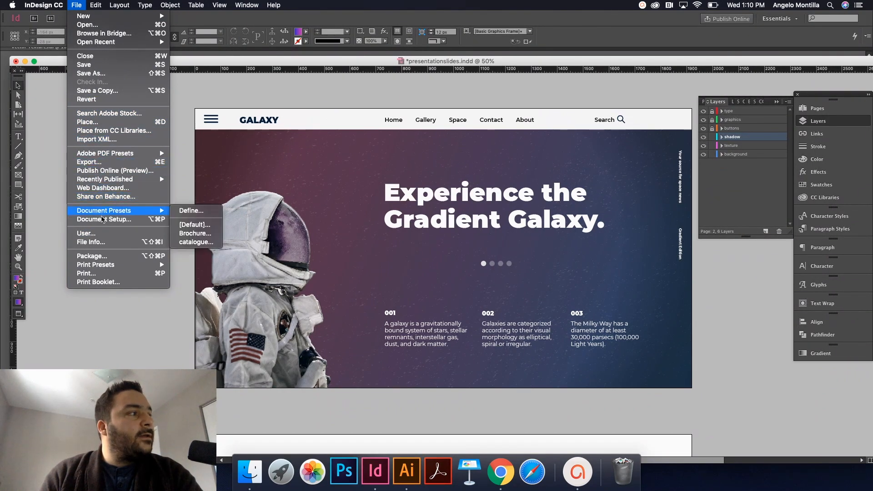
left_click(103, 220)
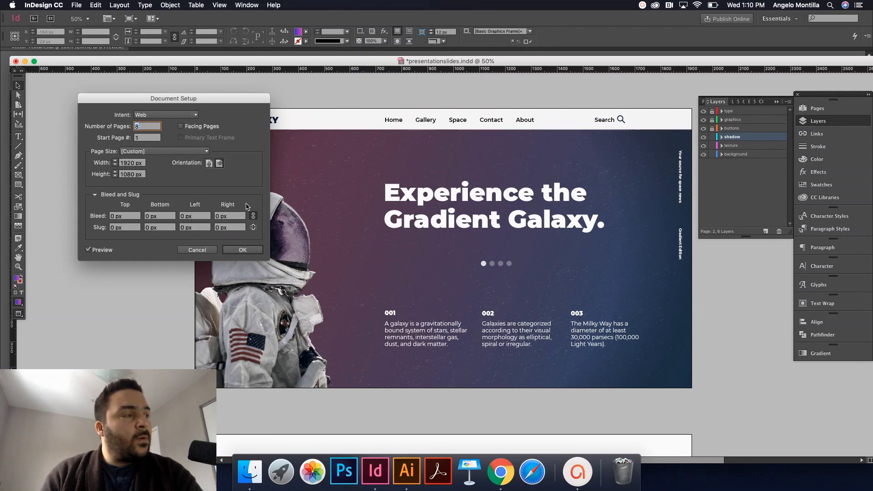
left_click(245, 251)
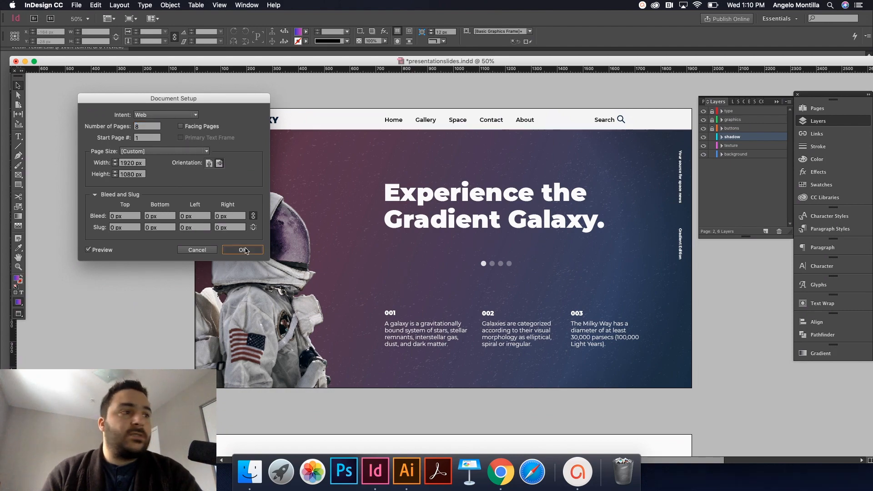
Step: Show the layout guides and frame edges, and compare the astronaut slide with the blank page below it
scroll(200, 191, "down", 5)
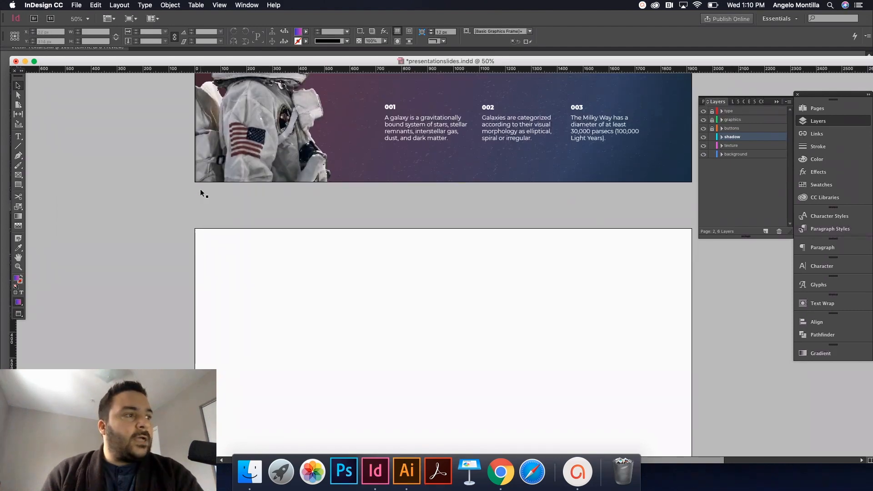
key("w")
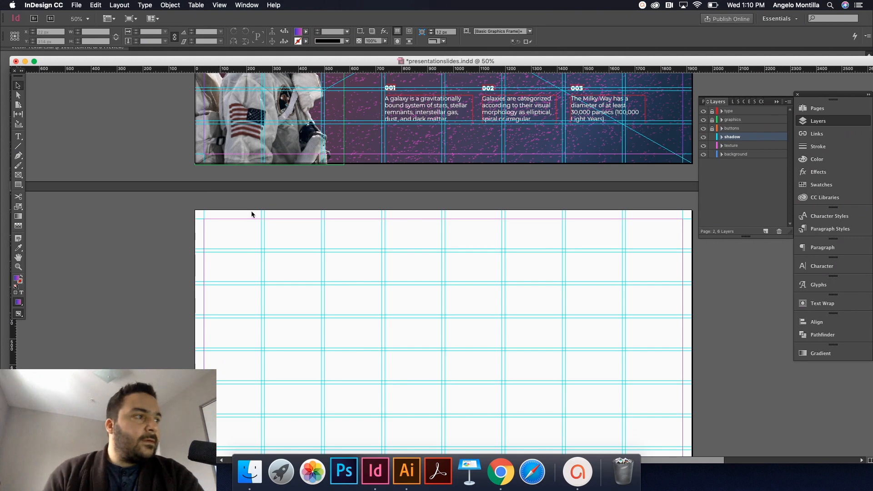
scroll(253, 214, "down", 2)
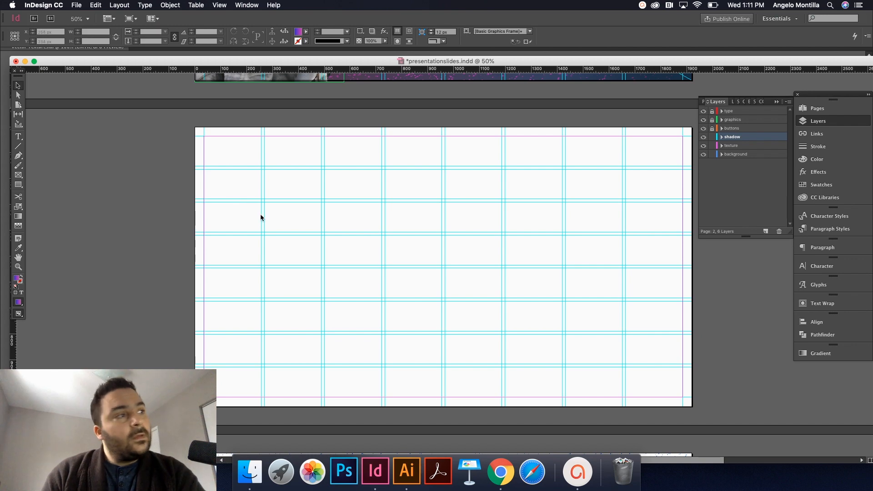
scroll(261, 218, "up", 10)
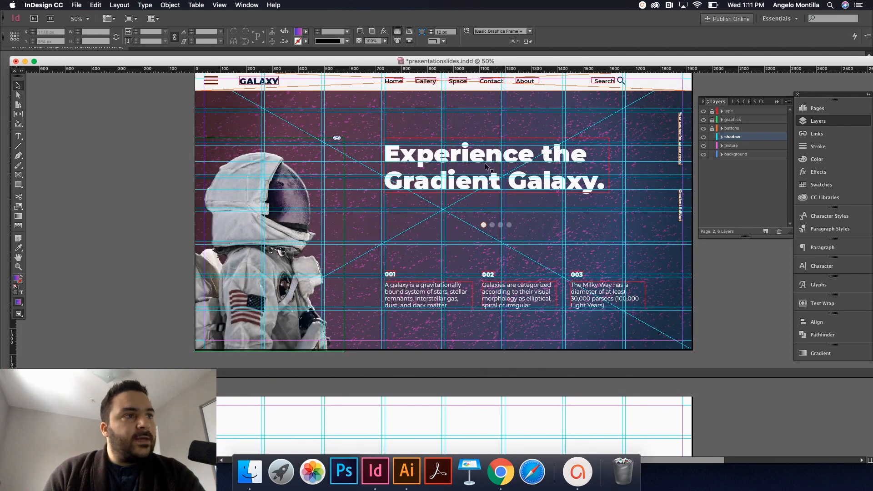
scroll(503, 213, "up", 1)
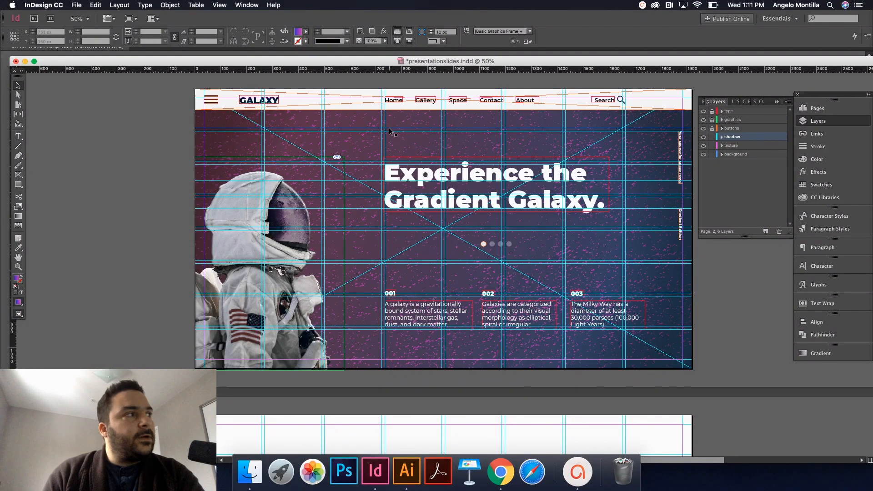
scroll(385, 141, "down", 13)
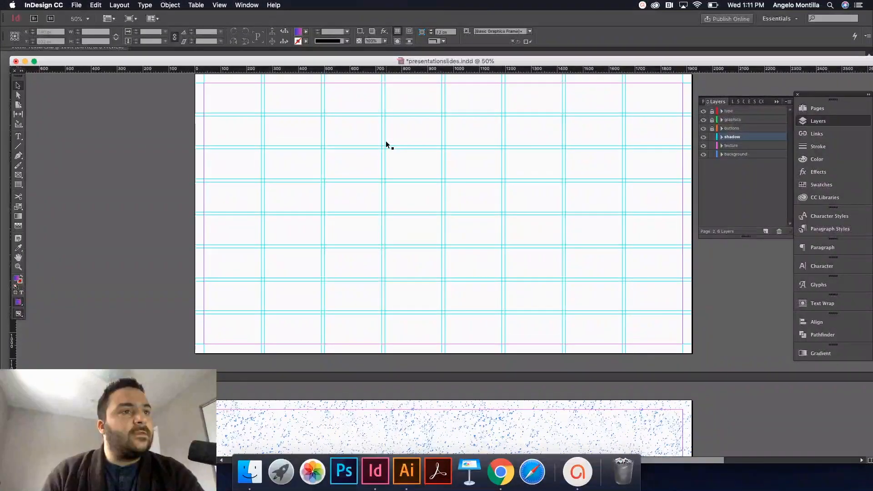
scroll(386, 141, "up", 2)
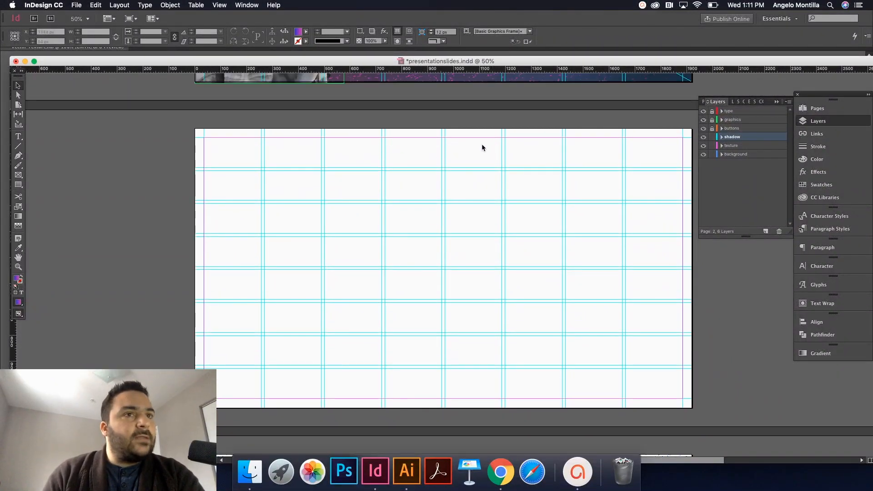
Step: Lock the shadow and texture layers, and draw a 1920 × 1080 px rectangle frame covering the blank page on the background layer
left_click(713, 137)
left_click(712, 145)
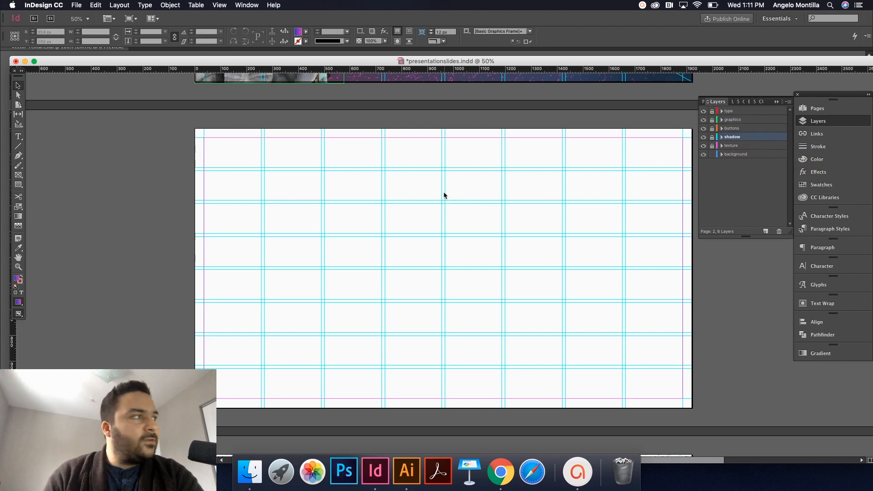
left_click(18, 177)
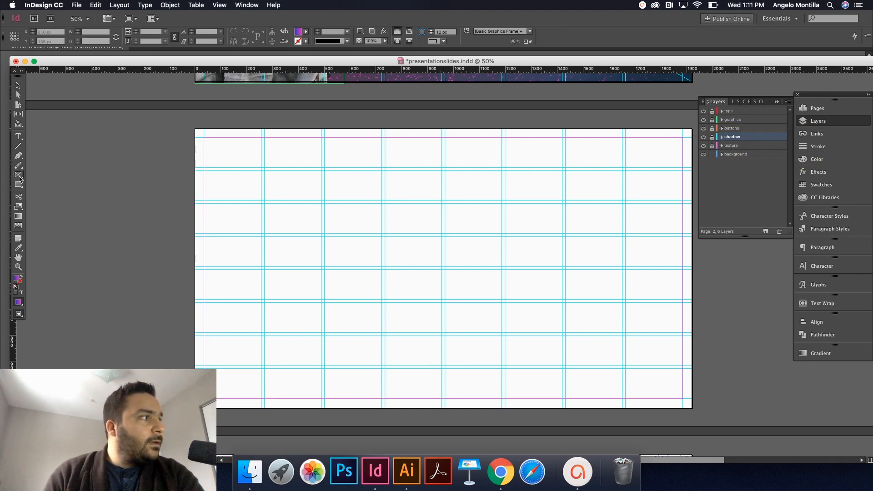
left_click(737, 155)
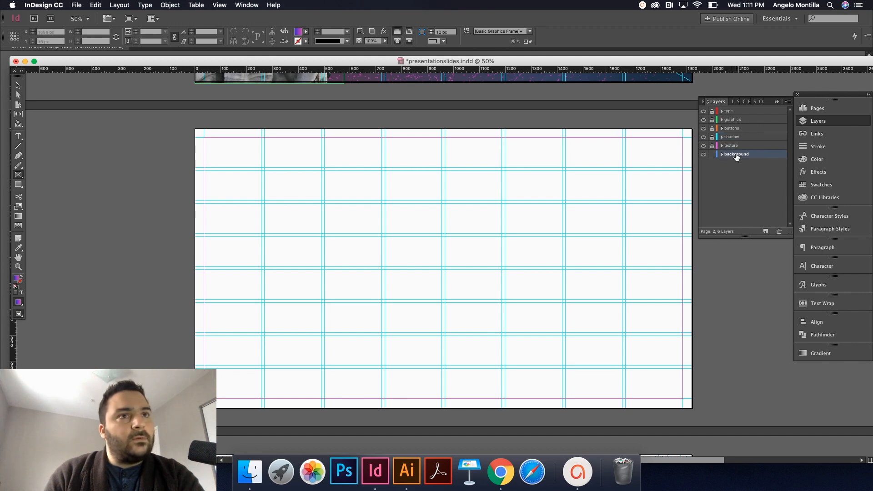
left_click_drag(196, 129, 692, 408)
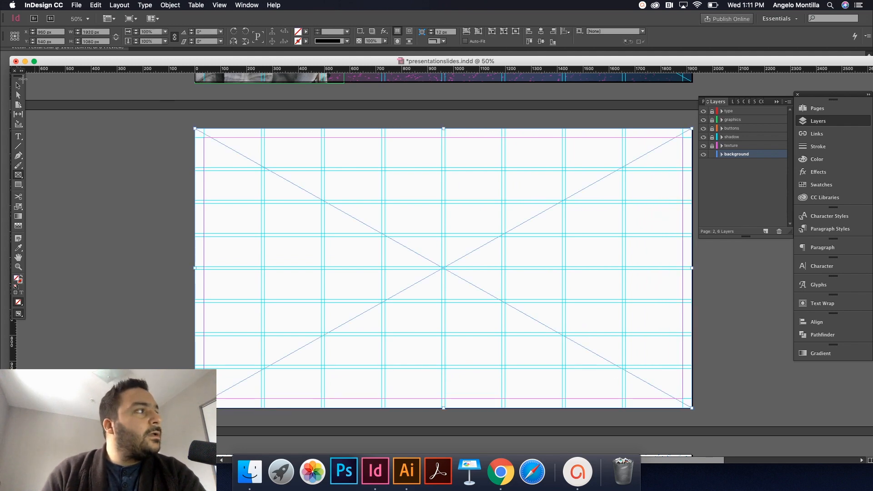
left_click(18, 85)
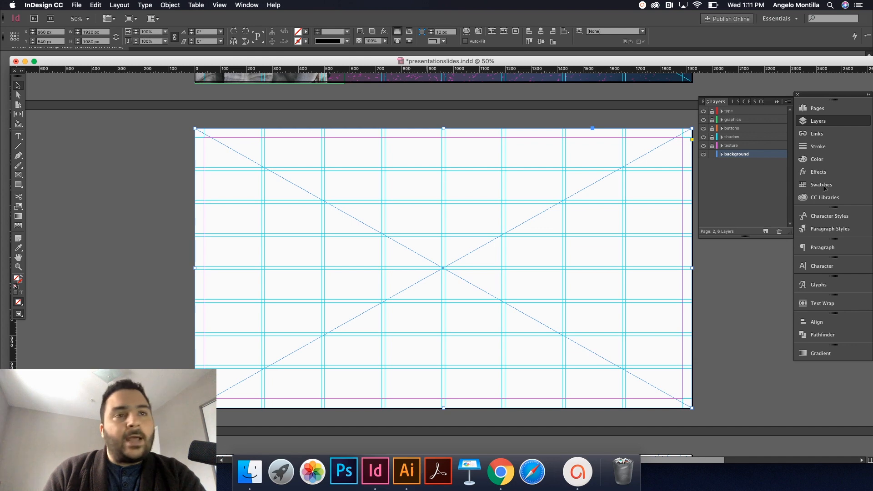
left_click(722, 263)
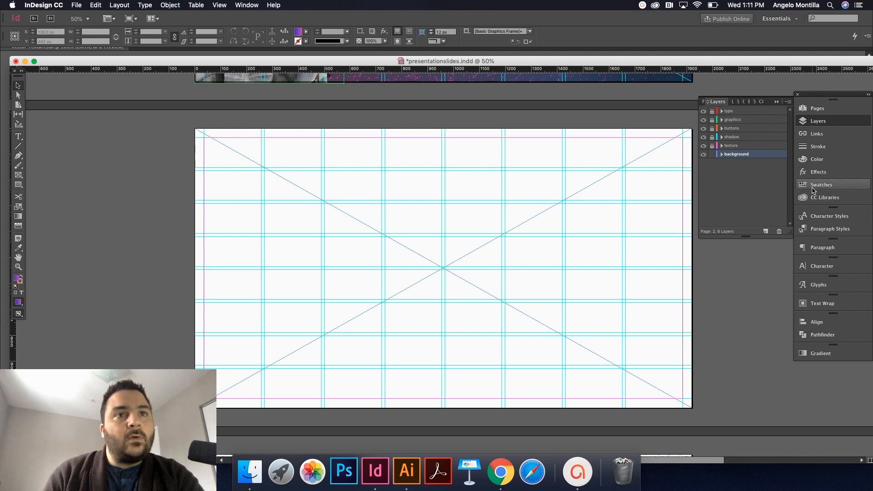
Step: Delete the existing Galaxy Swatch from the document's swatches
left_click(247, 5)
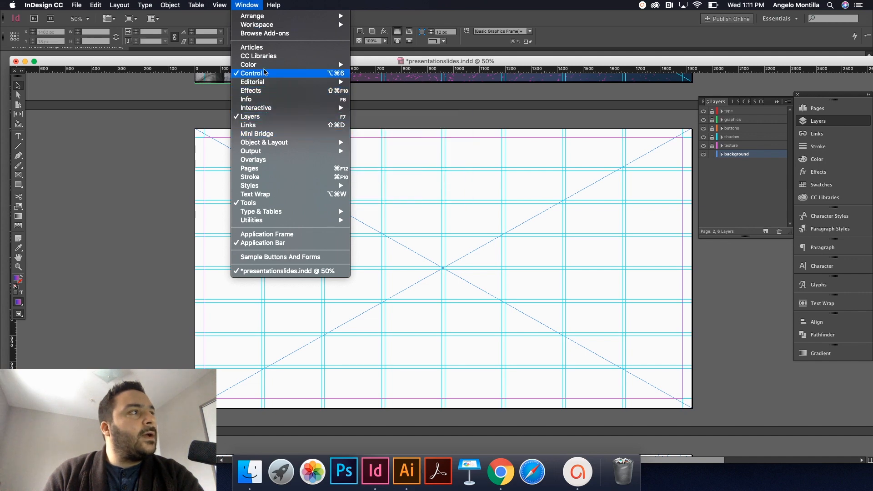
left_click(355, 19)
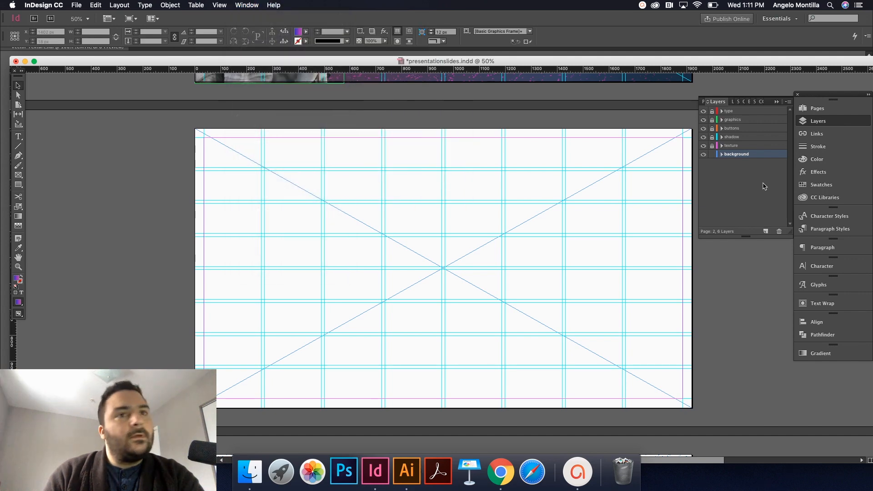
left_click(814, 188)
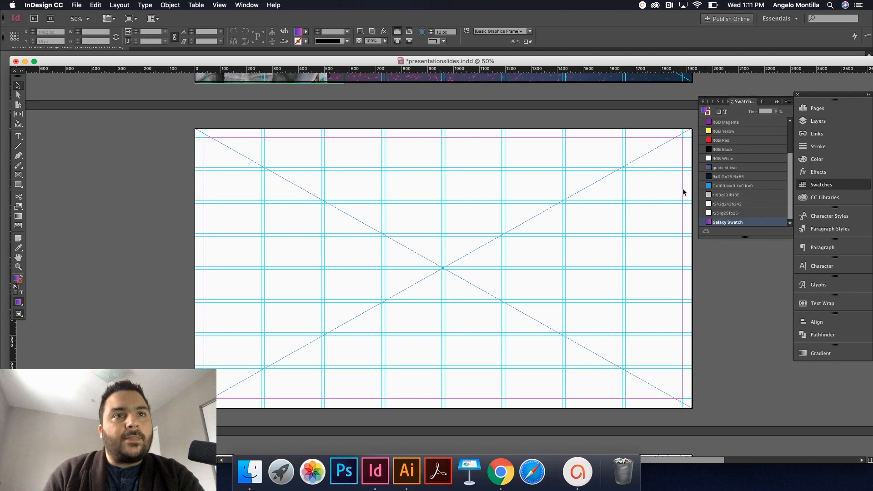
right_click(732, 227)
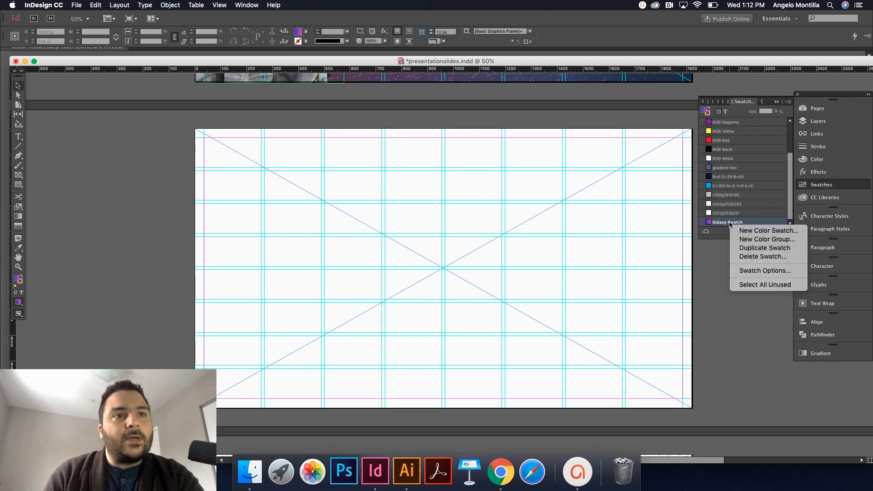
left_click(758, 257)
left_click_drag(789, 161, 790, 127)
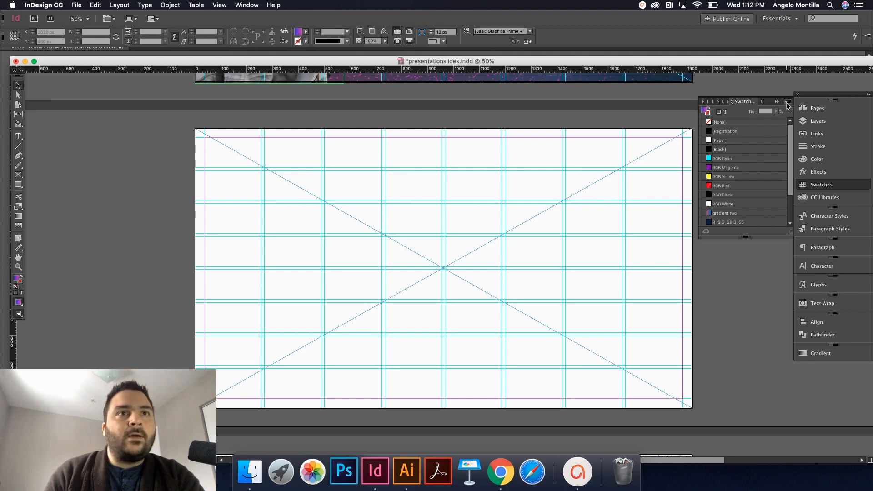
Step: Start a new gradient swatch named Galaxy Swatch with the Linear type
left_click(790, 105)
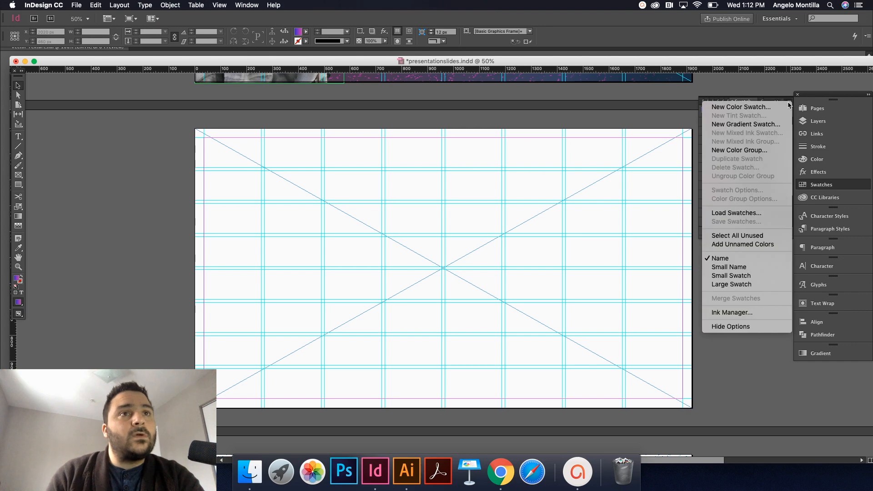
left_click(740, 126)
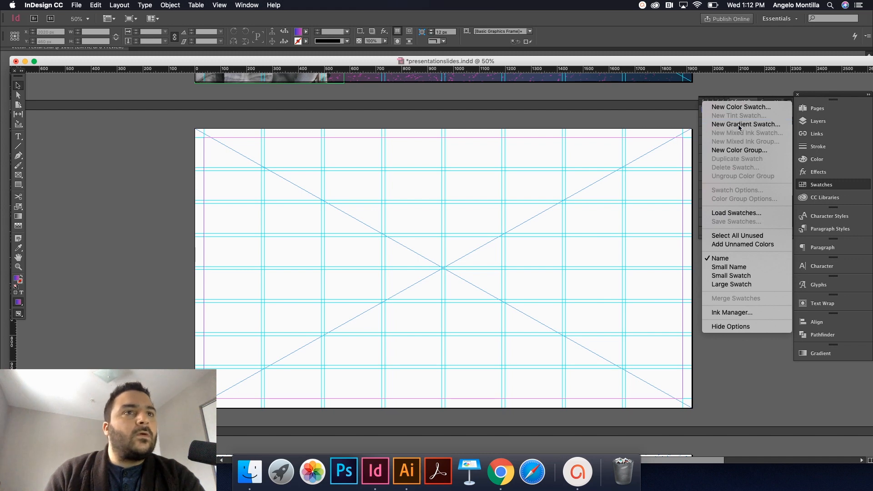
left_click(444, 180)
left_click_drag(451, 179, 358, 168)
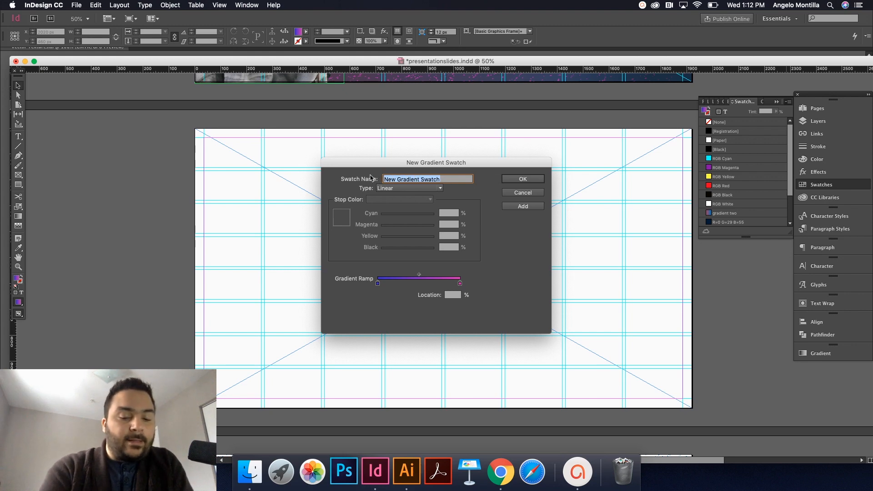
type("Galaxy Swatc")
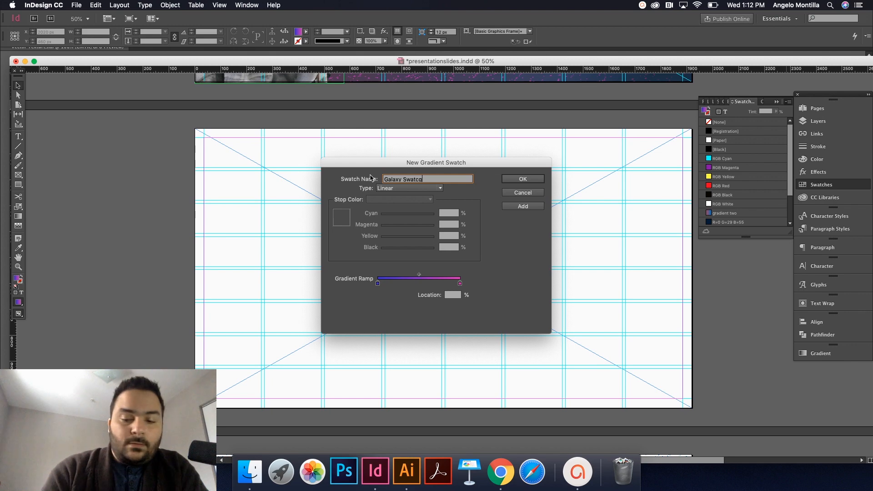
left_click(430, 188)
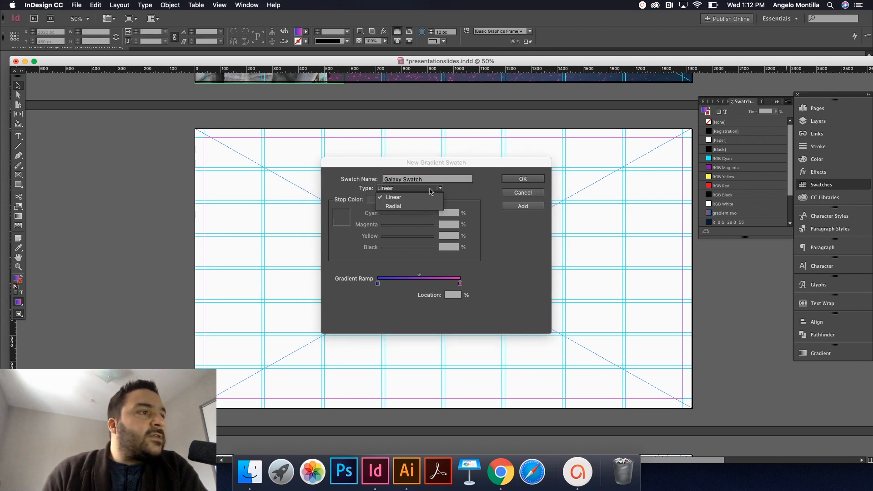
left_click(400, 199)
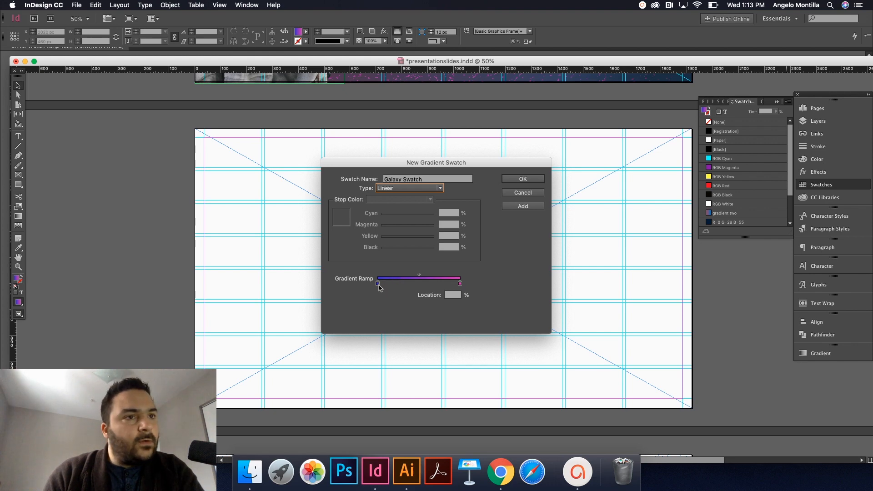
Step: Set the gradient's start stop to white (RGB 255, 255, 255) and its end stop to black (RGB 0, 0, 0)
left_click(378, 284)
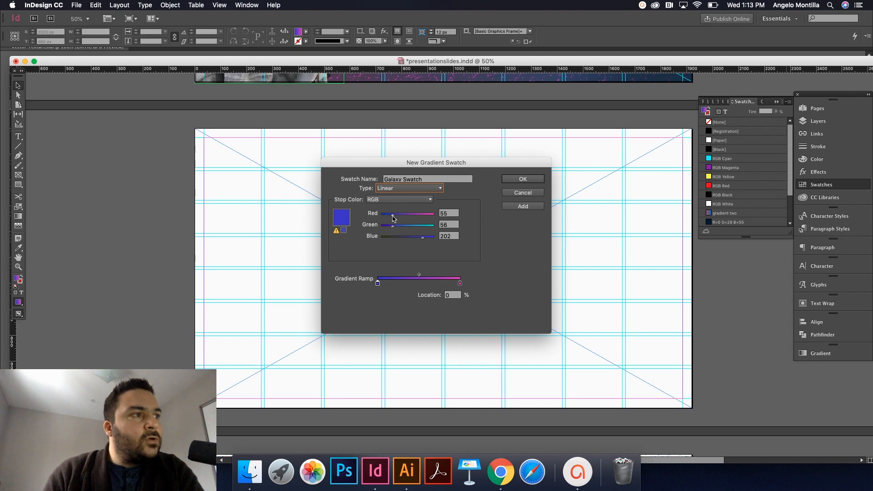
left_click_drag(393, 216, 435, 237)
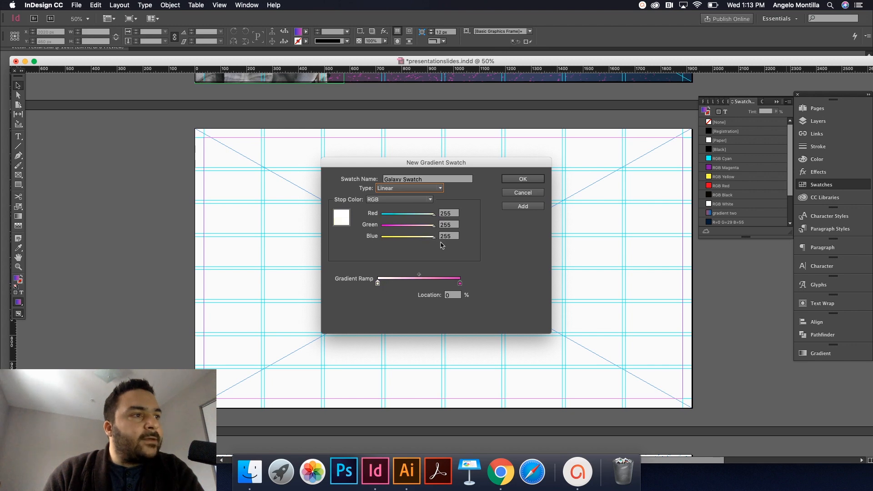
left_click(460, 283)
left_click_drag(423, 215, 382, 237)
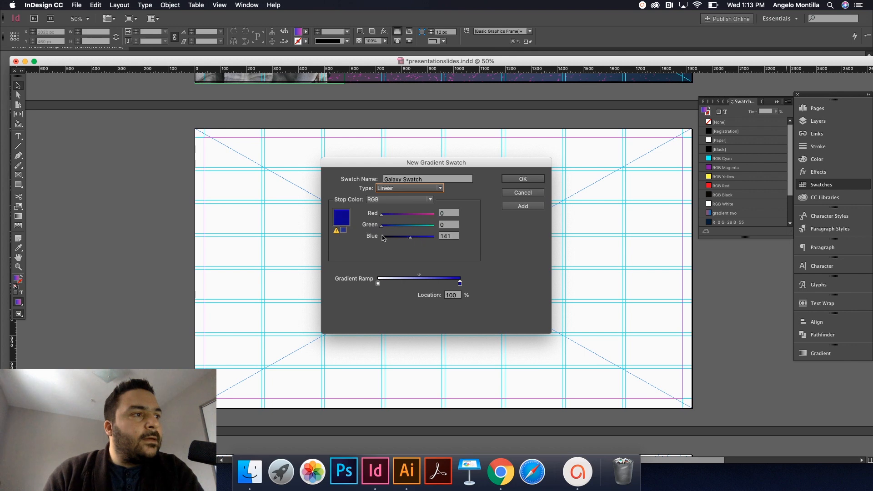
left_click(388, 201)
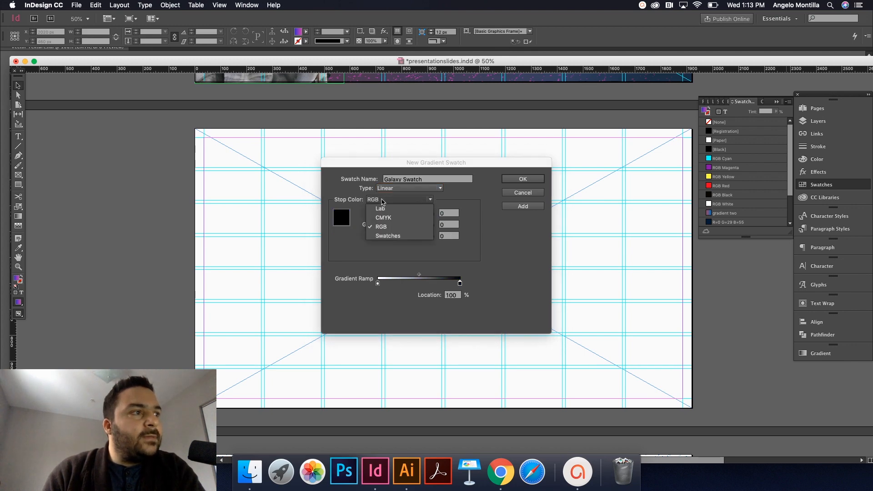
left_click(381, 228)
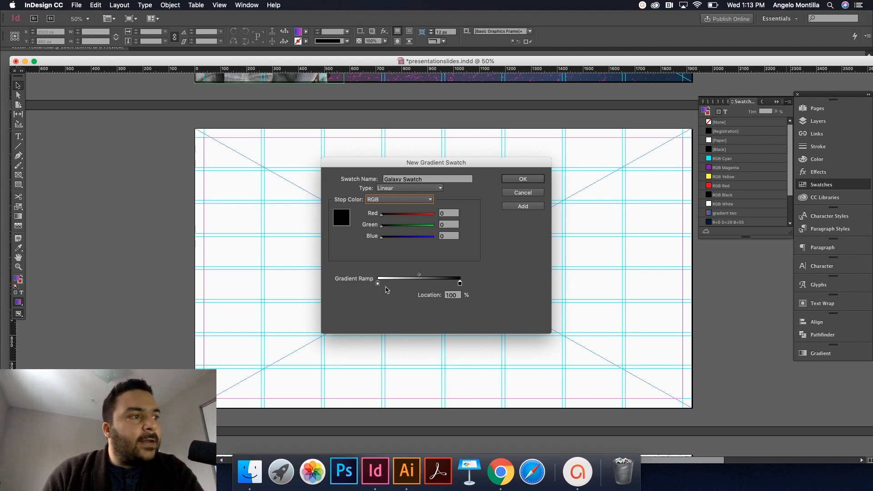
Step: Set the gradient's start stop to a blue of about RGB 63, 66, 190
left_click(378, 285)
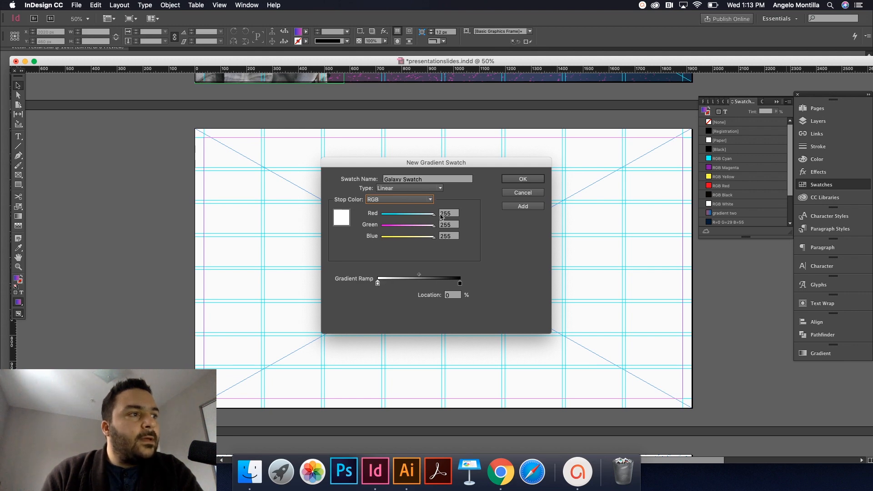
left_click_drag(435, 214, 394, 215)
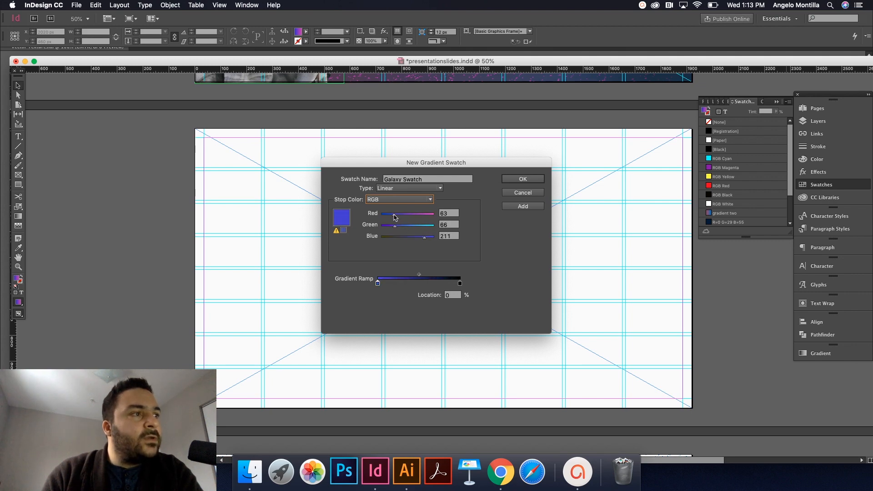
left_click_drag(425, 238, 422, 241)
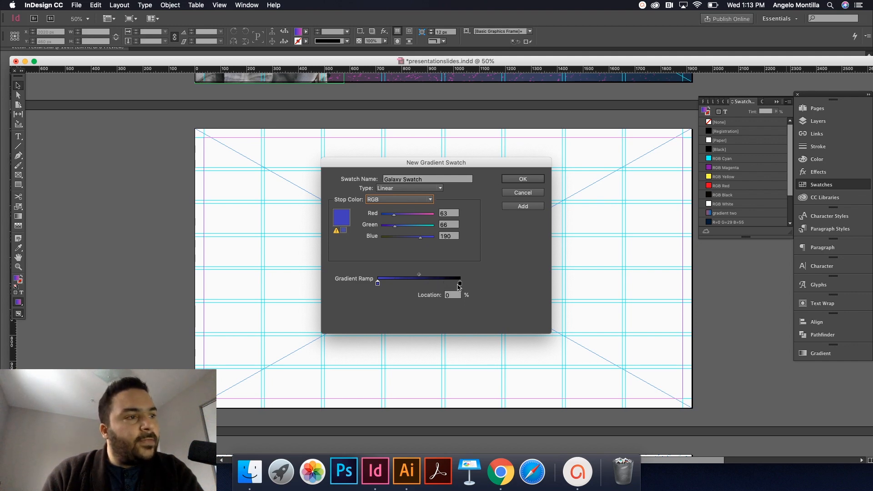
Step: Set the gradient's end stop to a pink of about RGB 208, 53, 202
left_click(460, 284)
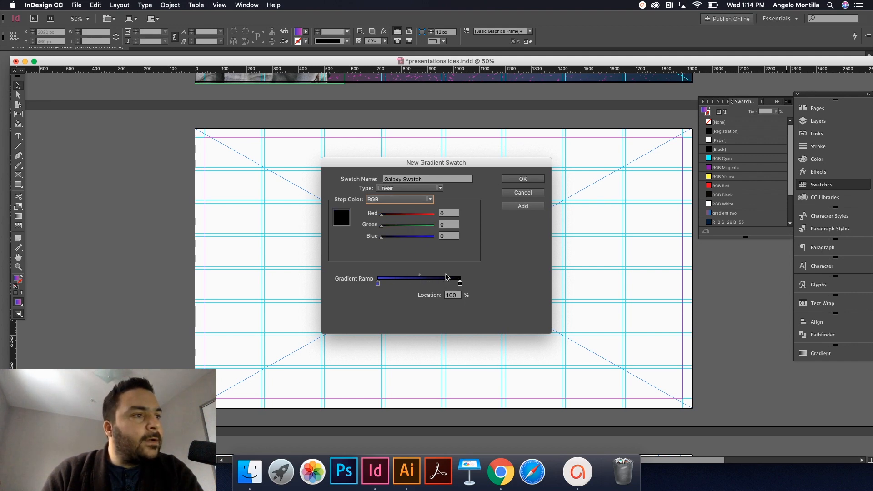
left_click_drag(382, 214, 419, 214)
left_click(383, 238)
left_click_drag(383, 237, 415, 218)
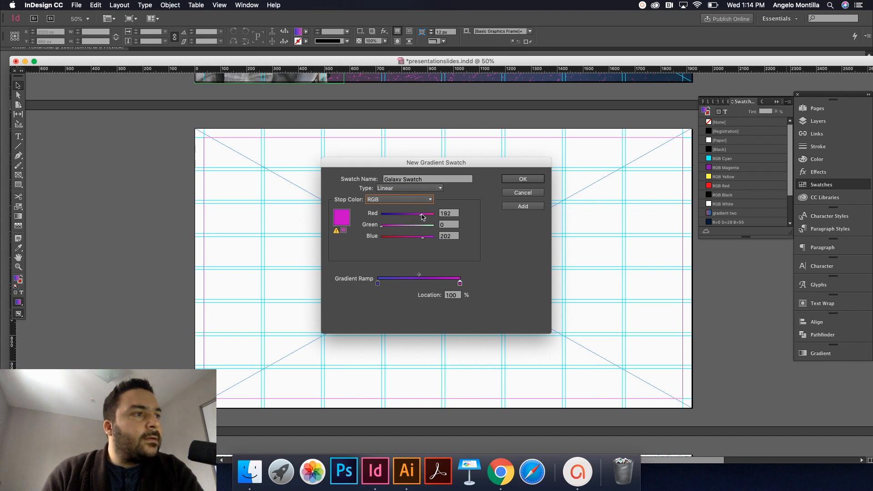
left_click_drag(388, 227, 395, 229)
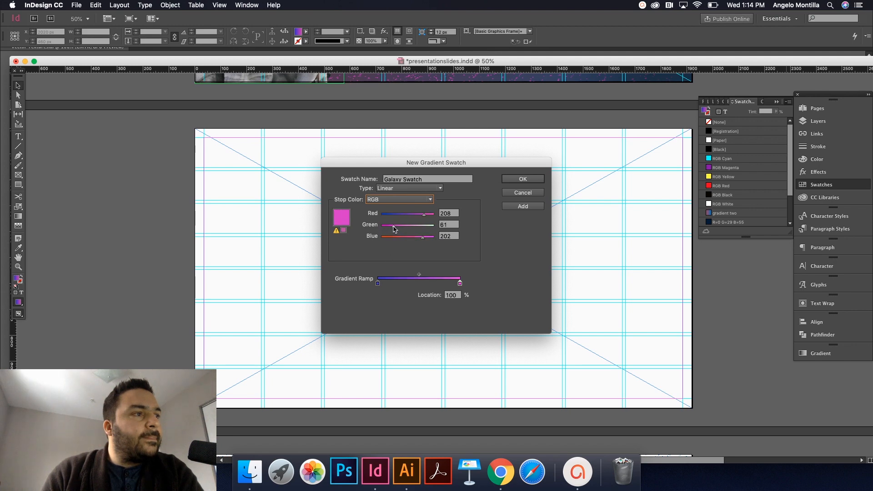
Step: Deepen the start stop's blue to about RGB 39, 43, 207 and save the gradient swatch
left_click(378, 283)
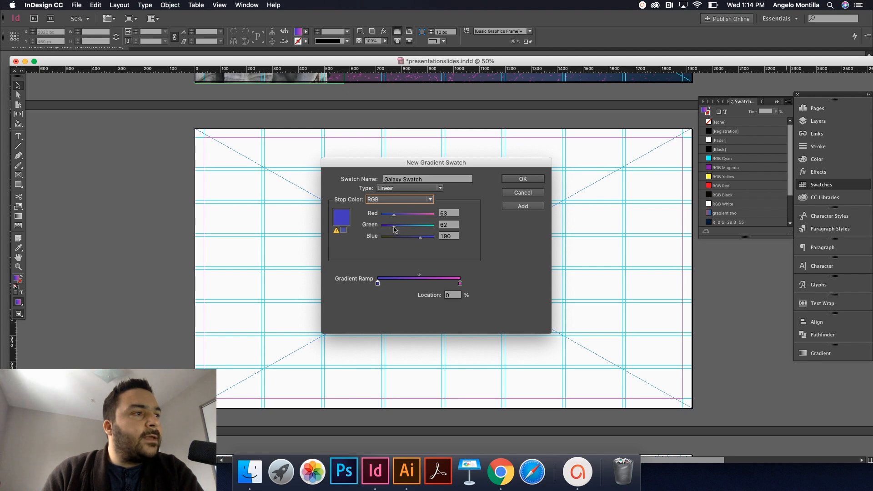
left_click_drag(390, 227, 426, 239)
left_click(423, 237)
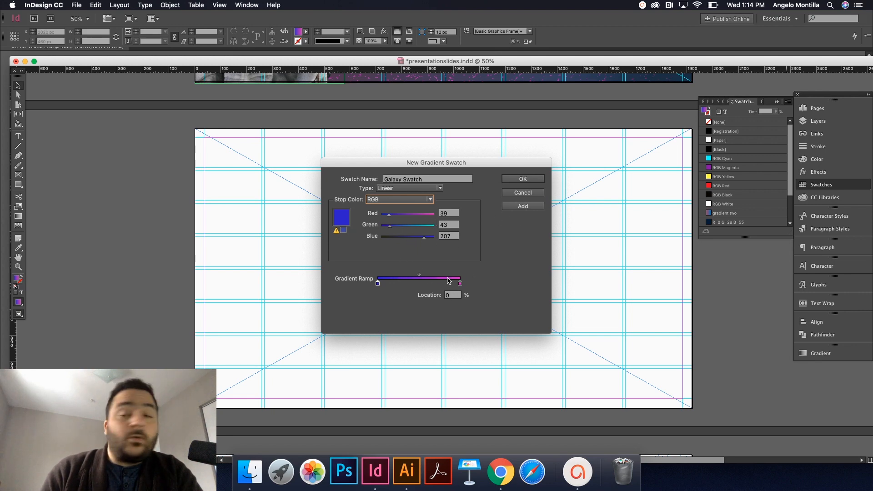
left_click(522, 178)
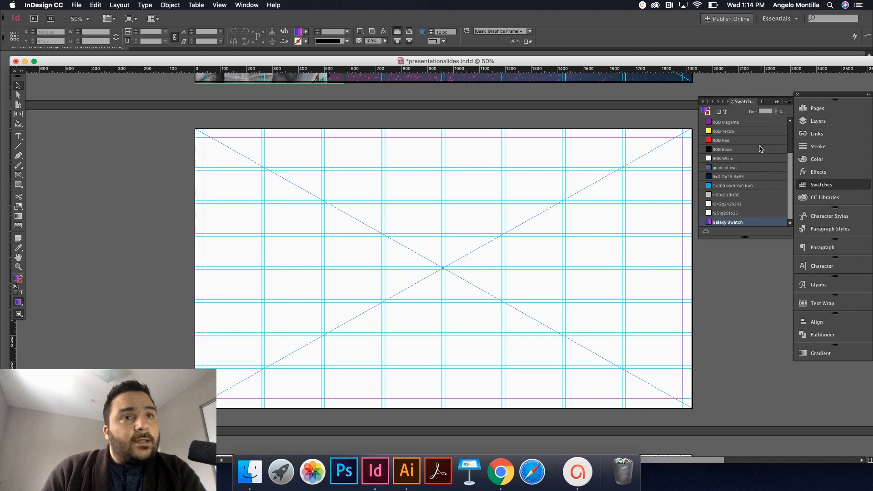
Step: Fill the full-page background frame with Galaxy Swatch, deselect it, and show the slide in preview mode without guides
left_click(789, 103)
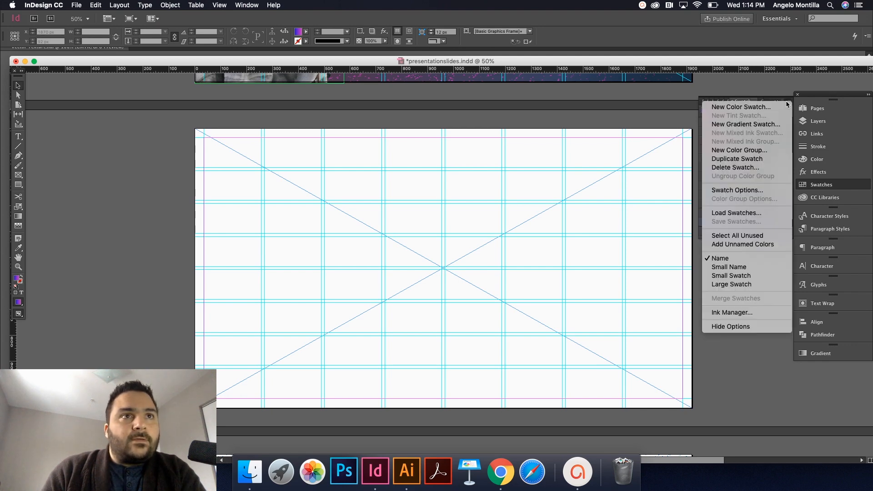
left_click(633, 155)
left_click(359, 160)
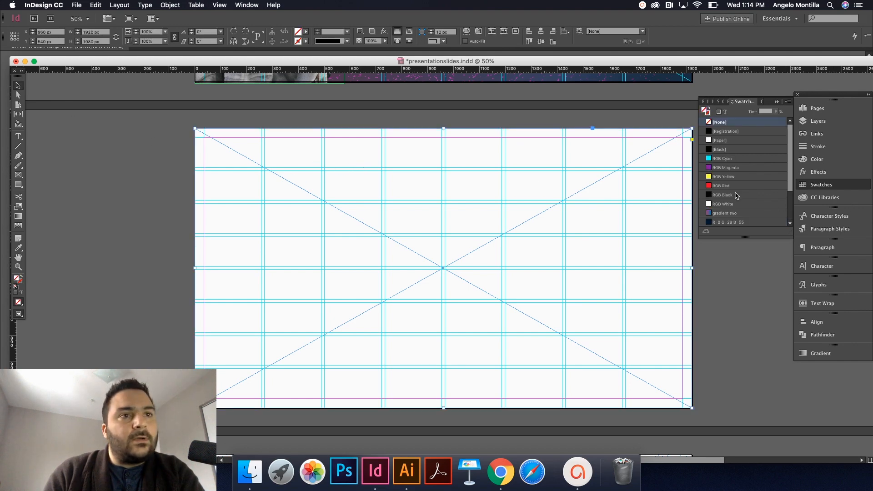
scroll(736, 201, "down", 2)
left_click(728, 223)
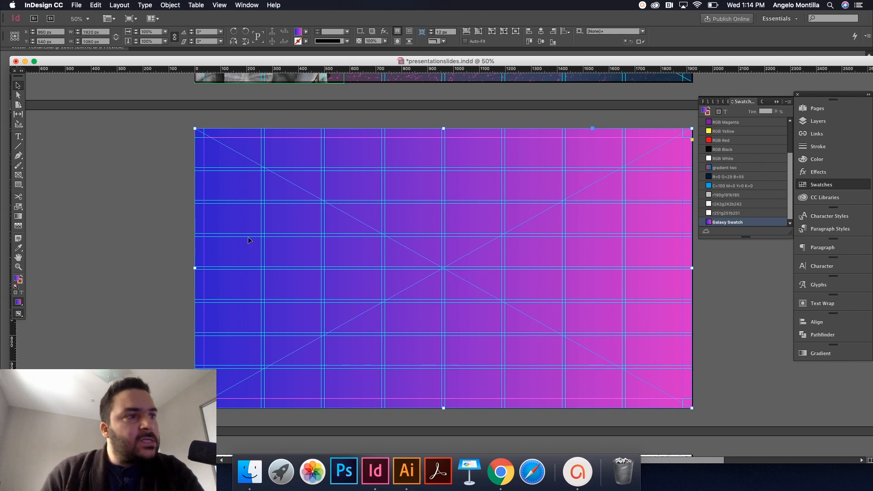
left_click(137, 204)
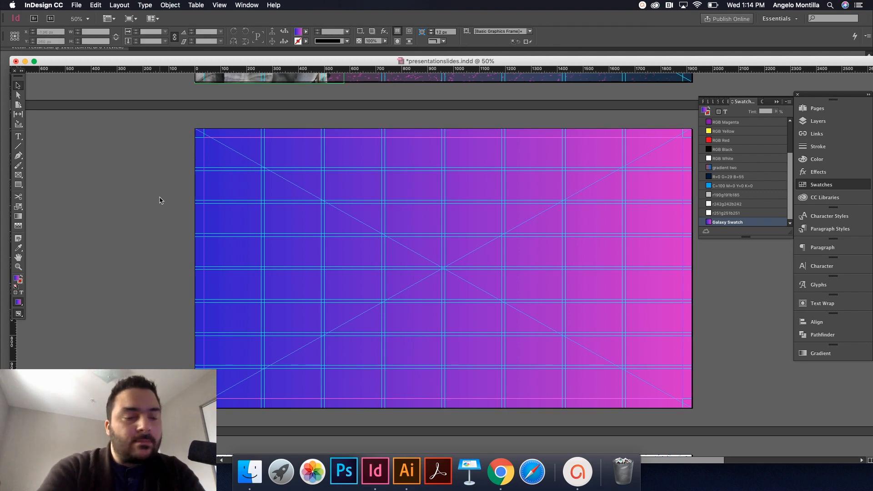
key("w")
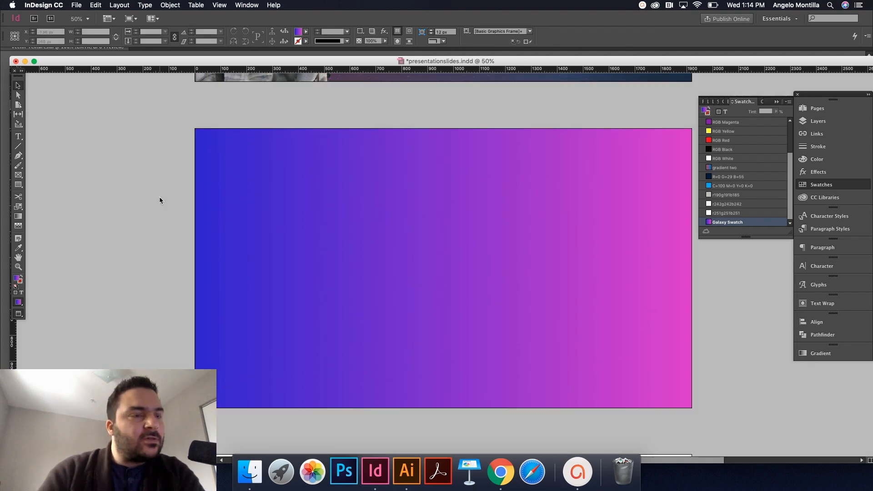
Step: Try different directions and lengths for the background frame's gradient with the Gradient Swatch tool, including diagonal, vertical and short blends
left_click(18, 218)
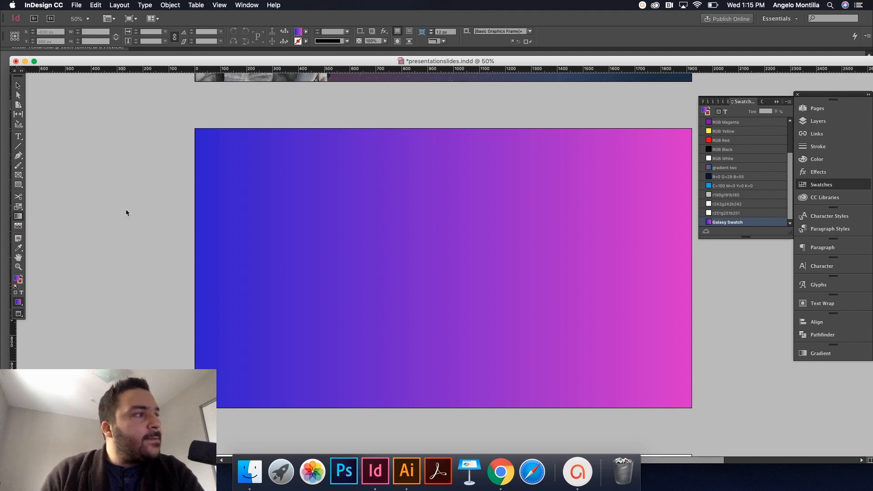
left_click(18, 86)
left_click(285, 206)
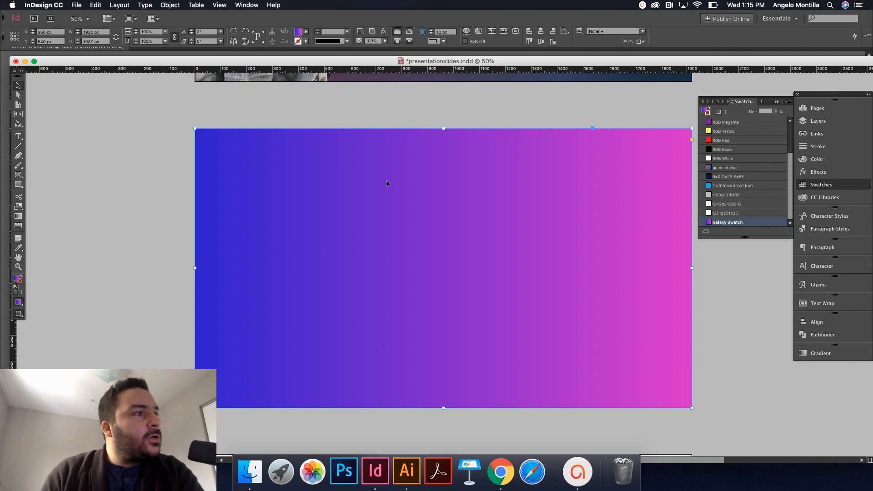
left_click(19, 216)
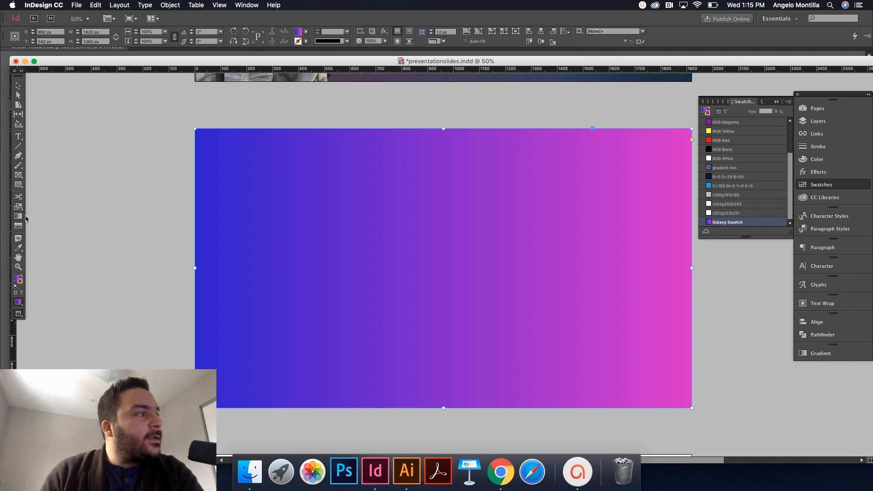
left_click_drag(182, 119, 182, 119)
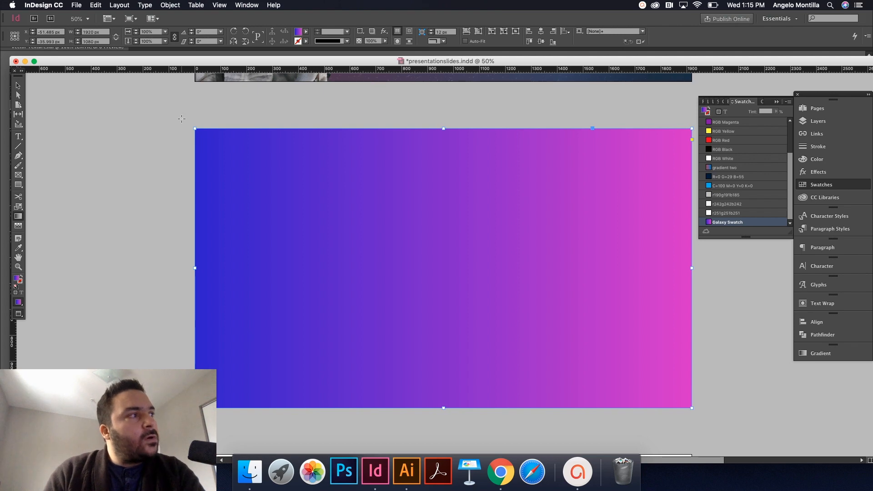
left_click_drag(181, 119, 663, 370)
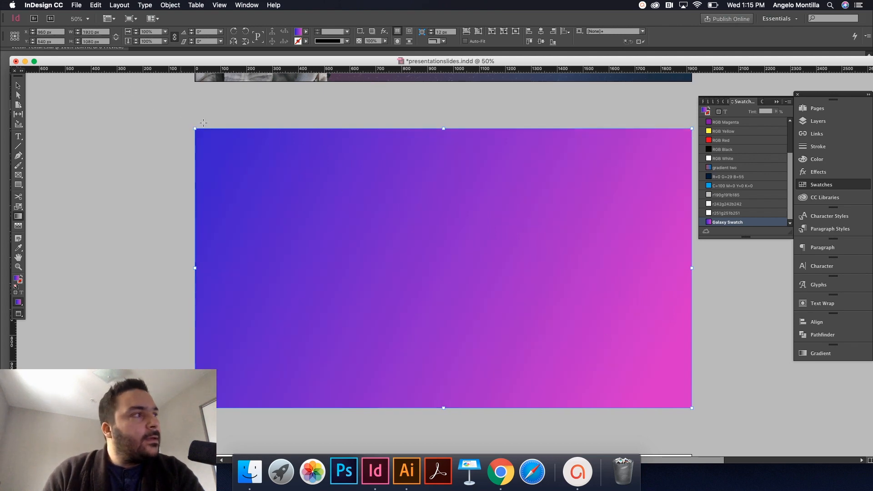
left_click_drag(181, 121, 518, 307)
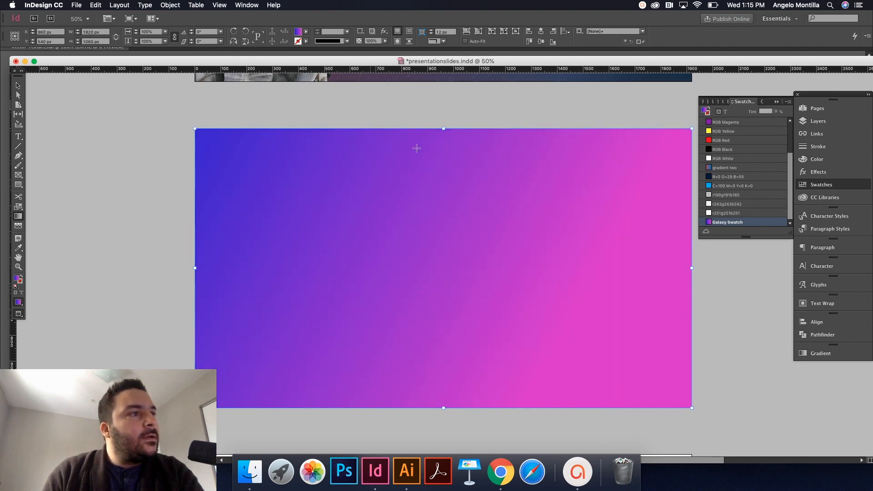
left_click_drag(453, 101, 454, 381)
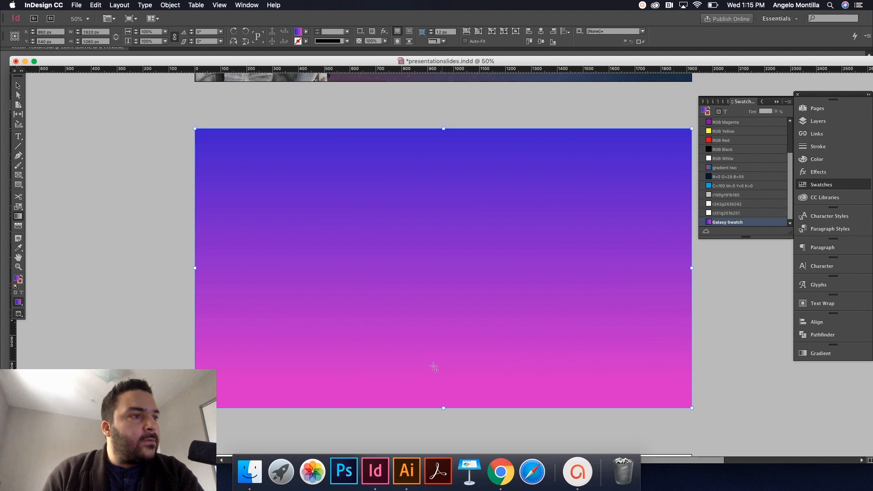
left_click_drag(284, 375, 646, 151)
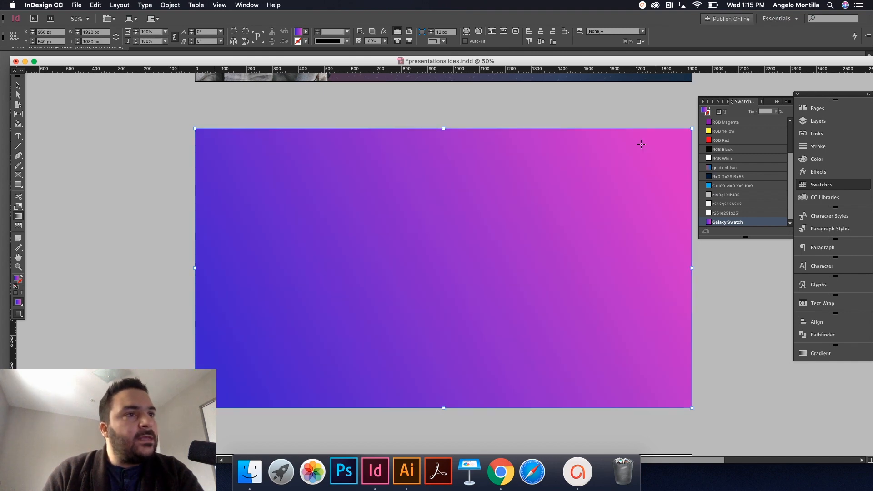
left_click_drag(185, 189, 646, 295)
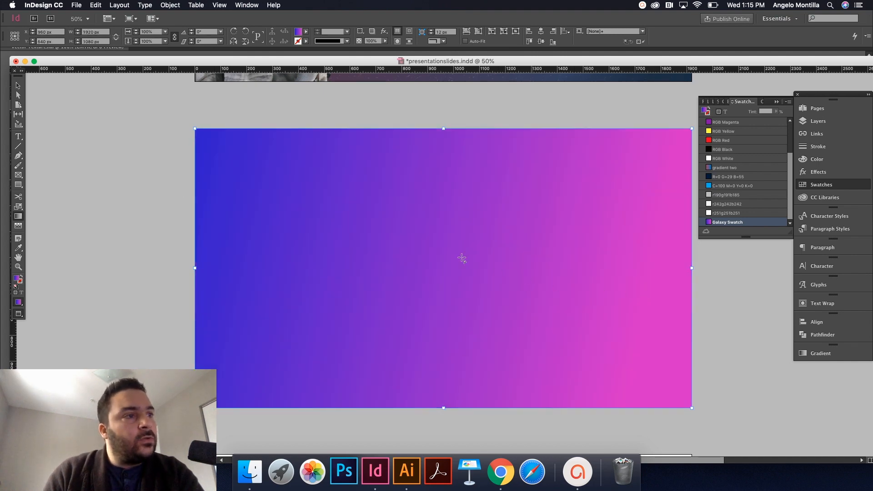
left_click_drag(283, 171, 462, 260)
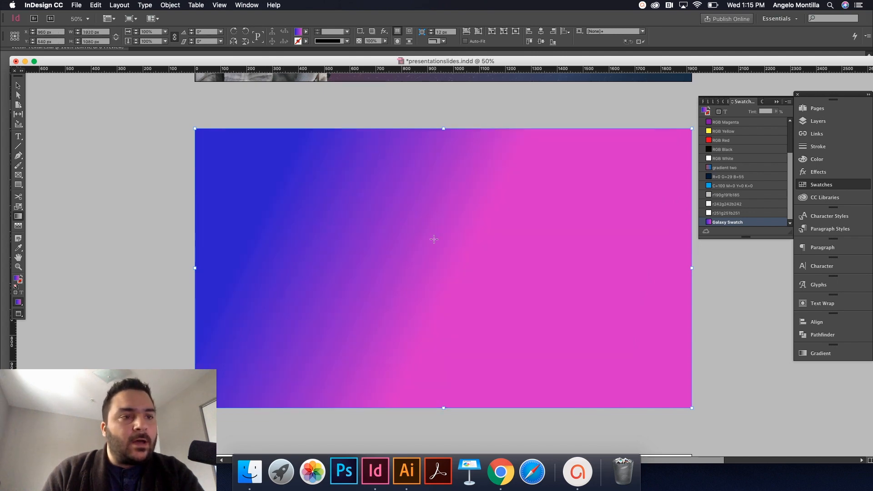
left_click_drag(385, 222, 534, 306)
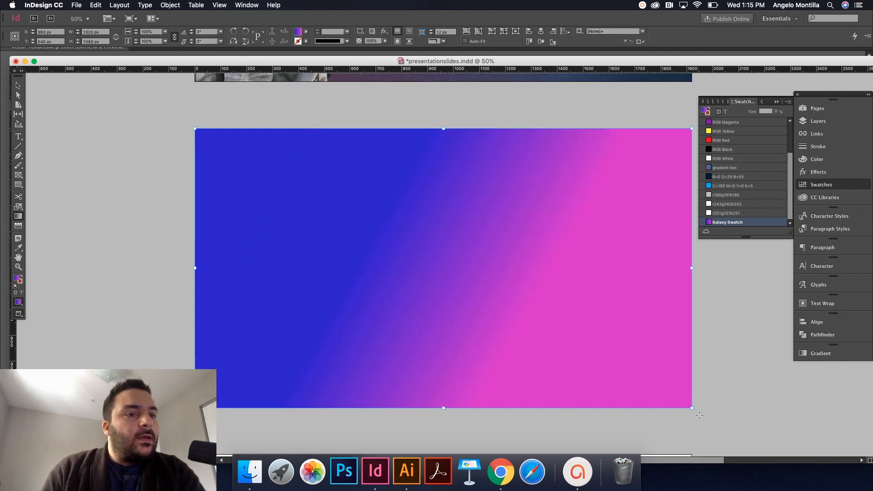
Step: Redraw the frame's gradient diagonally from just outside its lower-right corner to near its upper-left corner, then deselect the frame
scroll(342, 143, "up", 10)
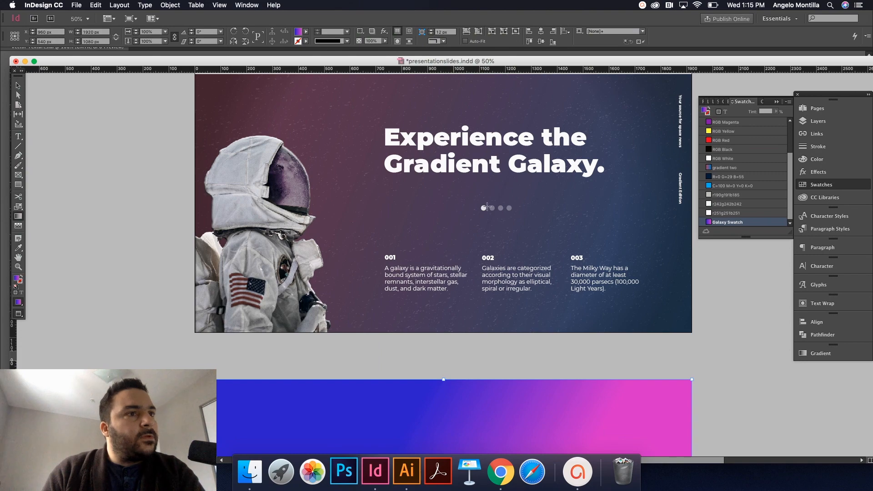
scroll(544, 225, "down", 10)
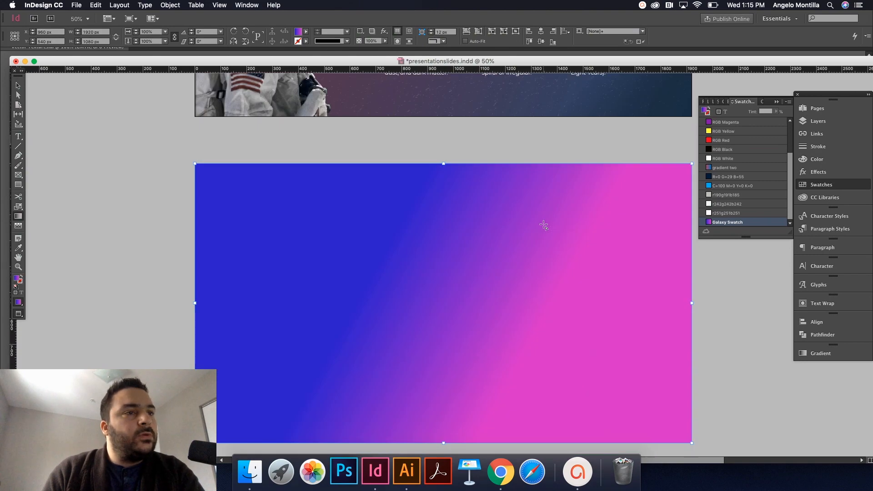
scroll(544, 225, "up", 2)
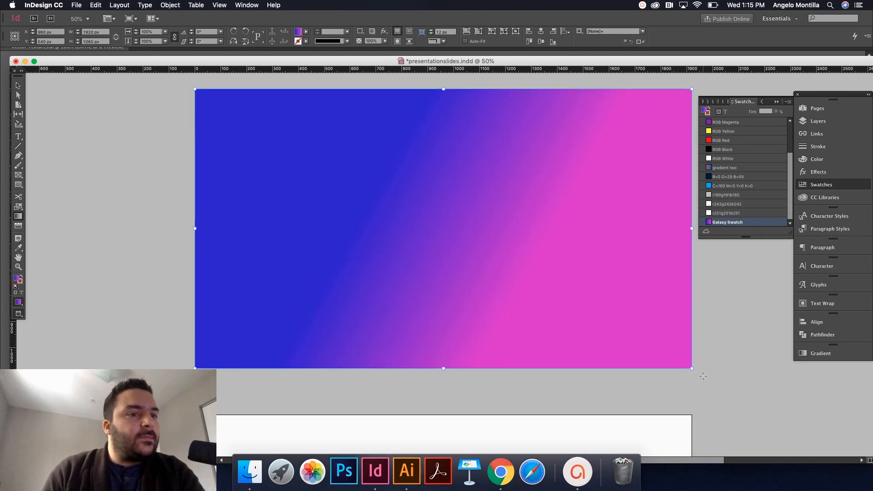
left_click_drag(701, 379, 231, 113)
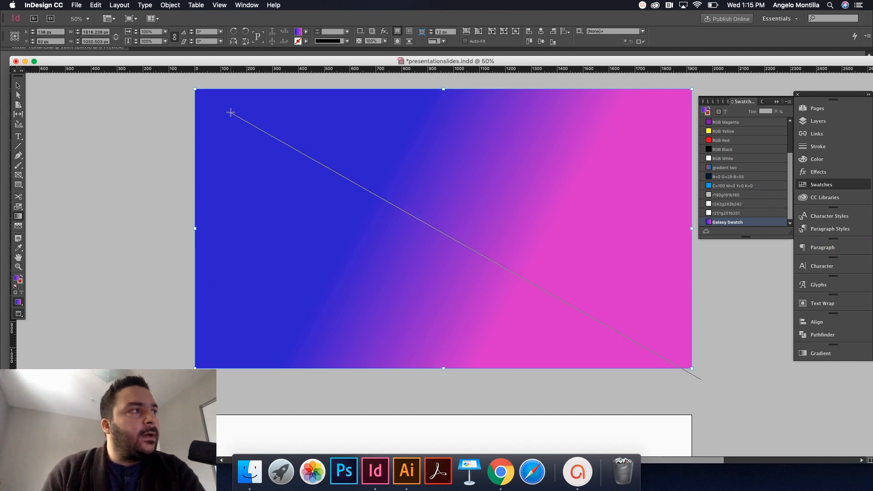
left_click_drag(231, 112, 231, 112)
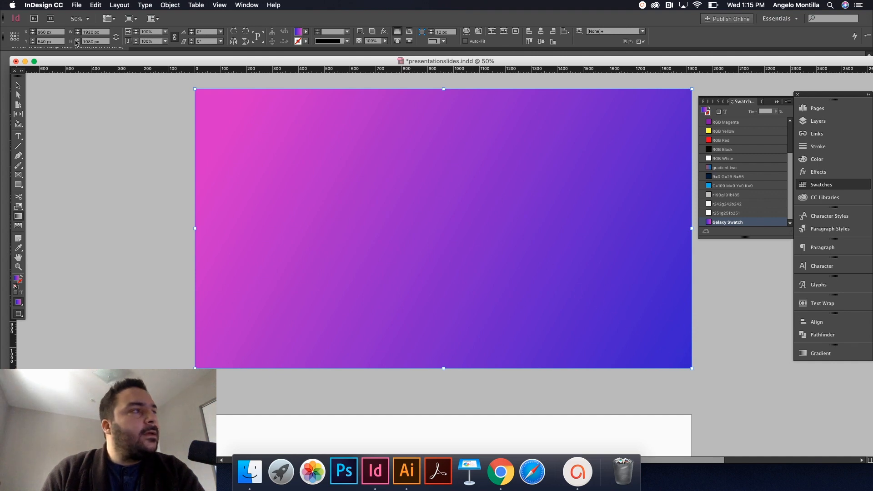
left_click(18, 85)
left_click(94, 107)
scroll(220, 141, "up", 1)
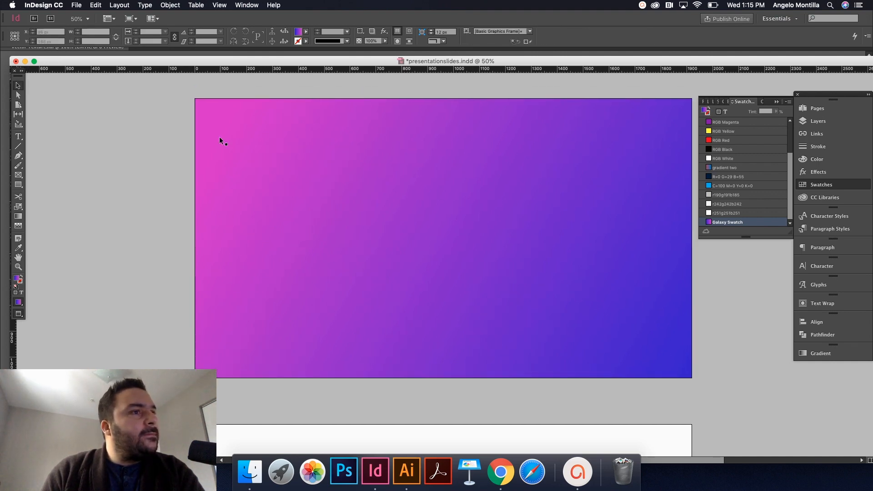
Step: Lower the blue value of Galaxy Swatch's pink end stop to 165 and save the gradient swatch
double_click(712, 223)
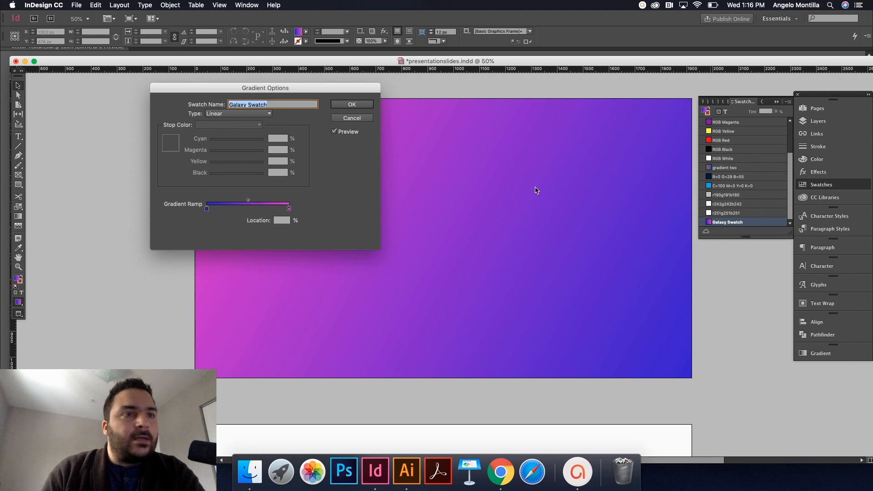
left_click(290, 209)
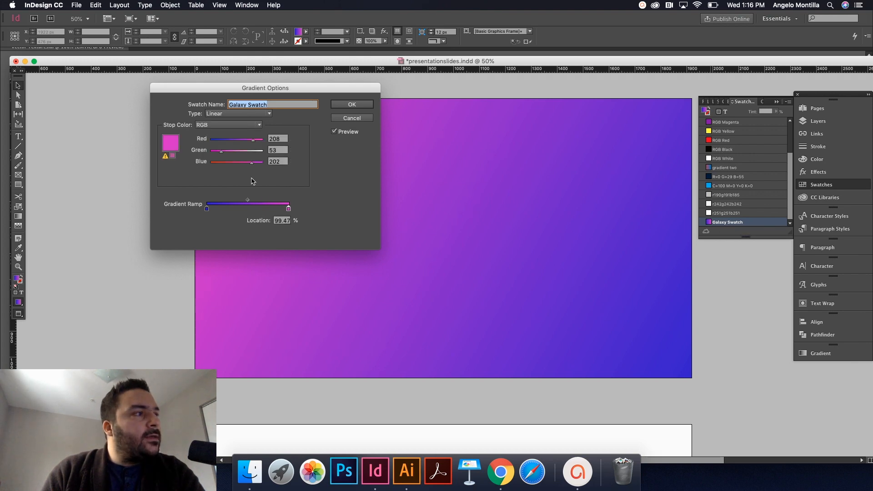
left_click_drag(252, 167, 246, 165)
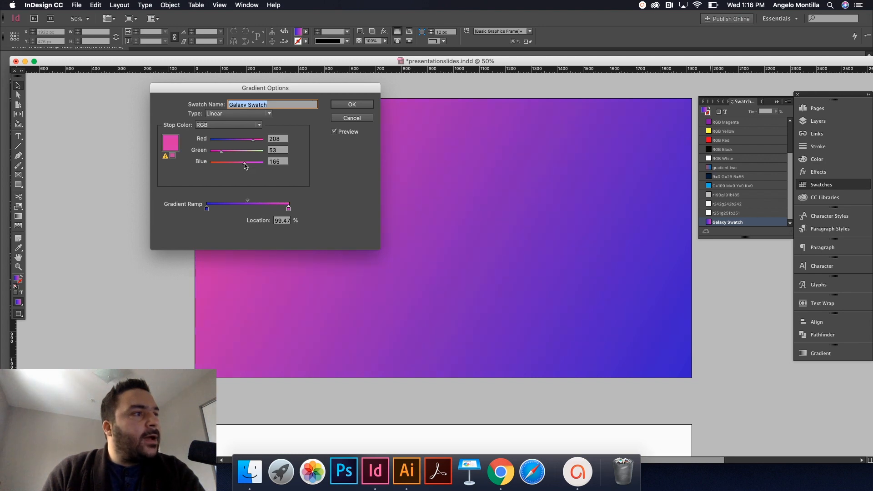
left_click_drag(256, 93, 580, 98)
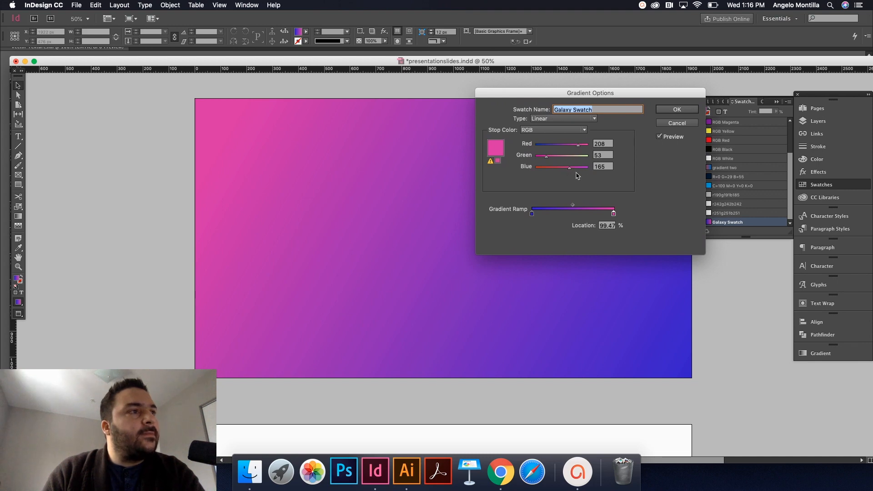
left_click(678, 110)
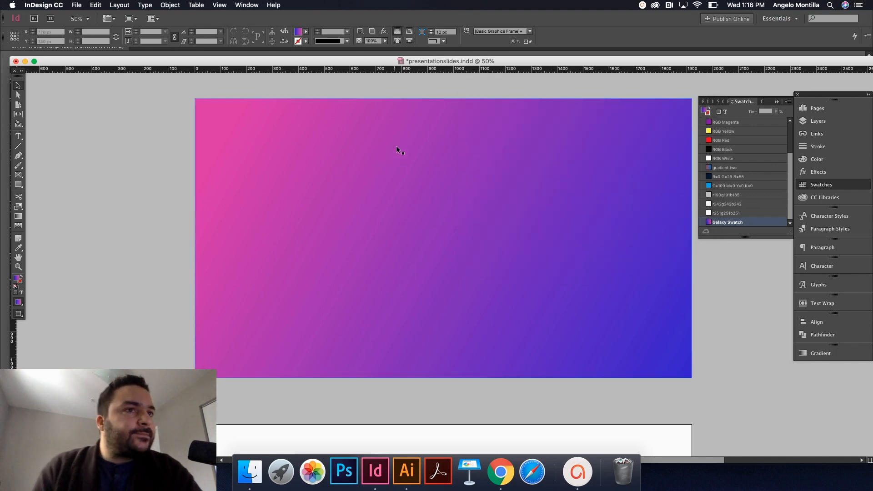
Step: Lock the background layer, then unlock the shadow layer and make it the active layer
left_click(818, 121)
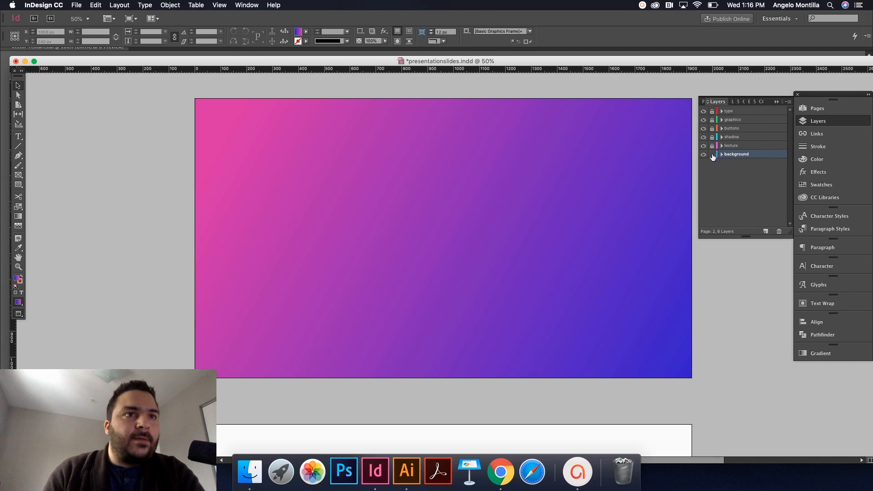
left_click(713, 155)
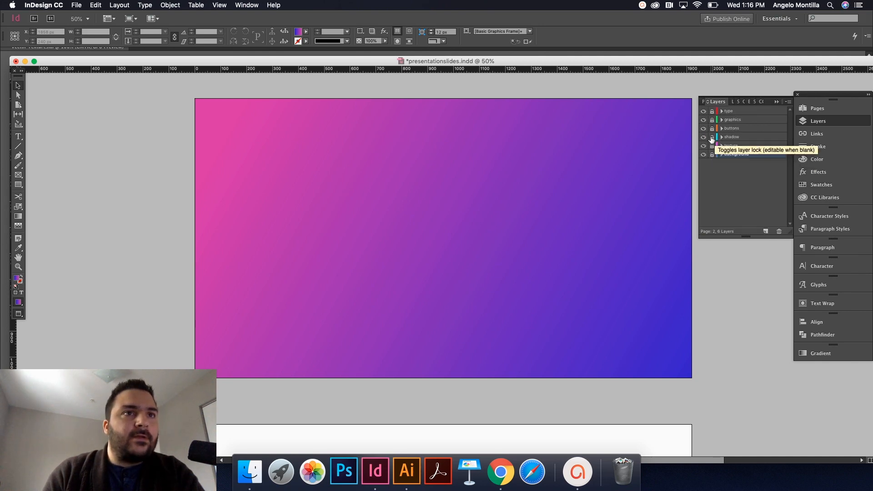
left_click(712, 138)
left_click(736, 137)
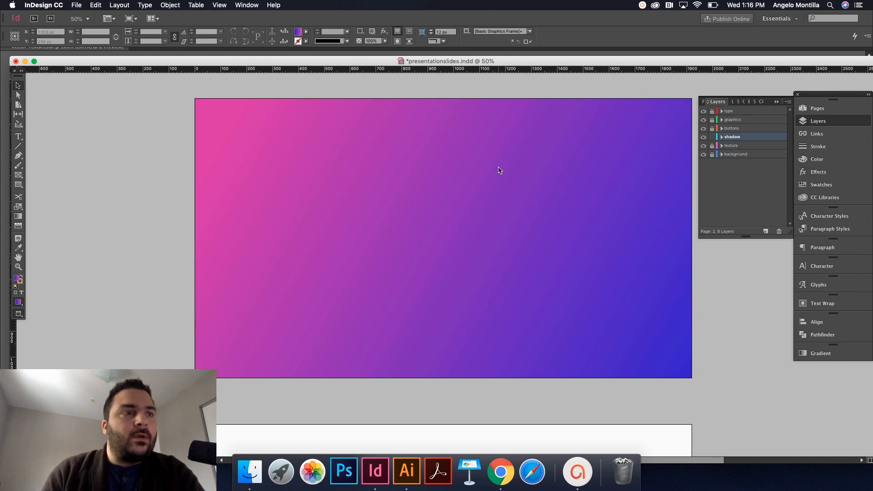
Step: Draw a full-page 1920 × 1080 px rectangle frame over the gradient slide on the shadow layer
scroll(331, 257, "up", 10)
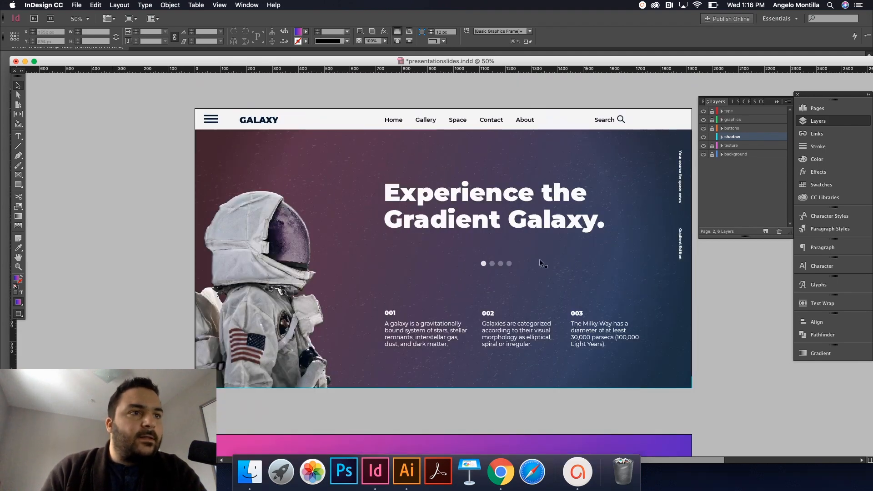
scroll(539, 261, "down", 10)
scroll(540, 260, "up", 10)
scroll(540, 261, "down", 9)
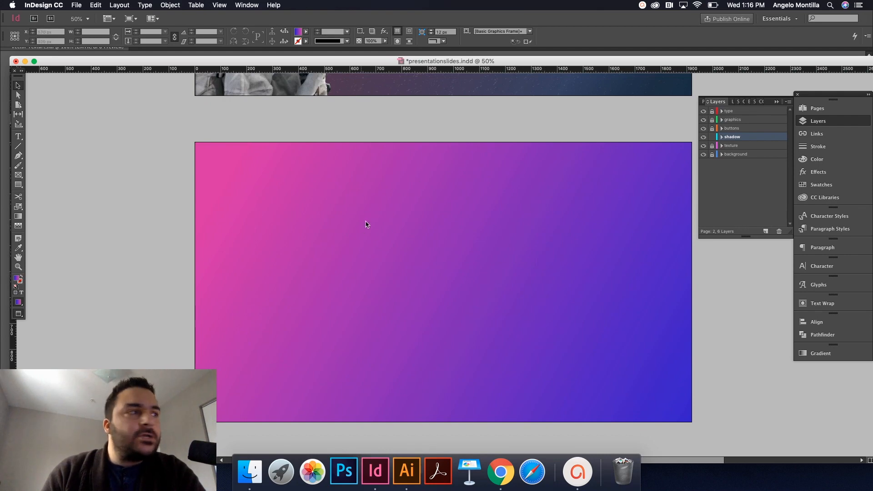
left_click(19, 175)
left_click_drag(203, 145, 692, 422)
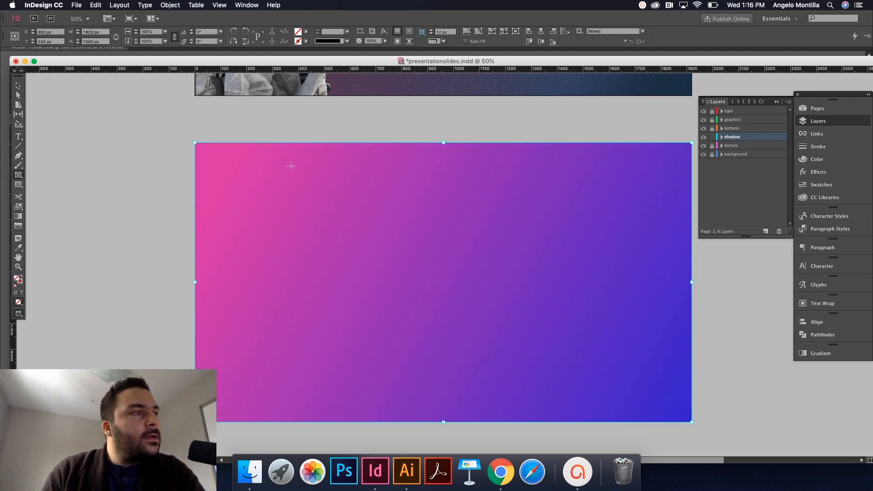
left_click(19, 85)
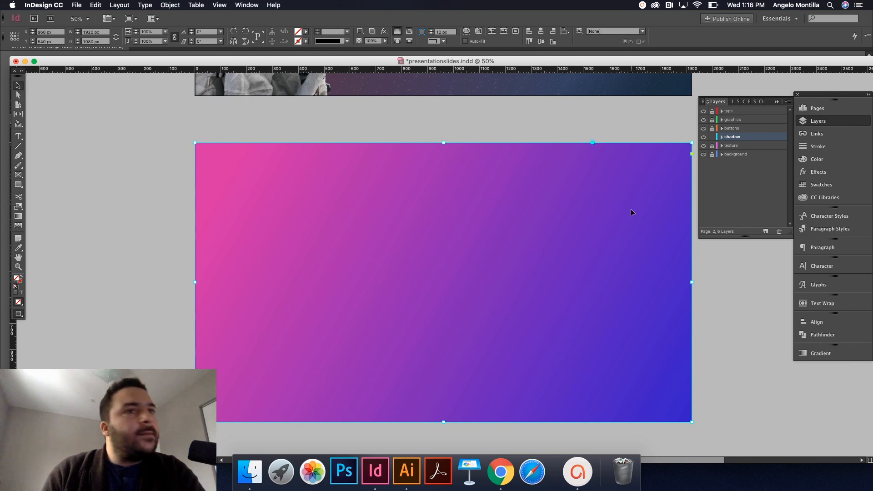
Step: Fill the new frame with the dark navy R=0 G=29 B=55 swatch and bring up the Effects settings for it
left_click(814, 187)
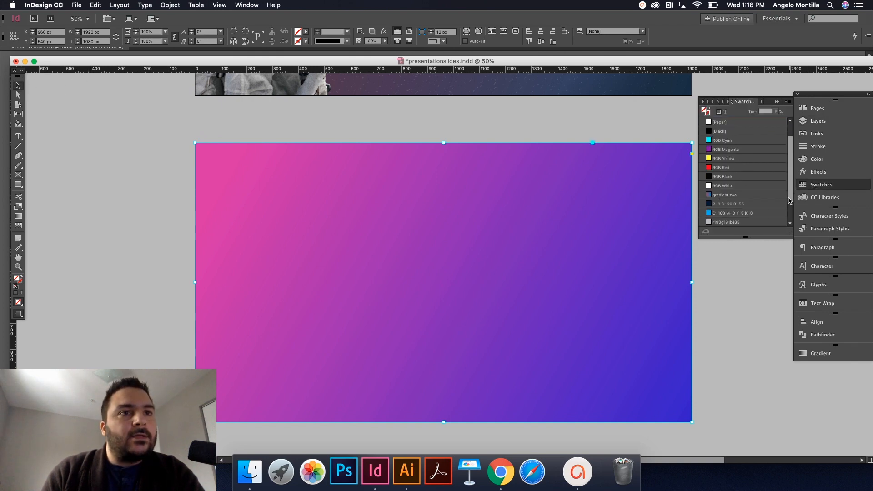
left_click(723, 204)
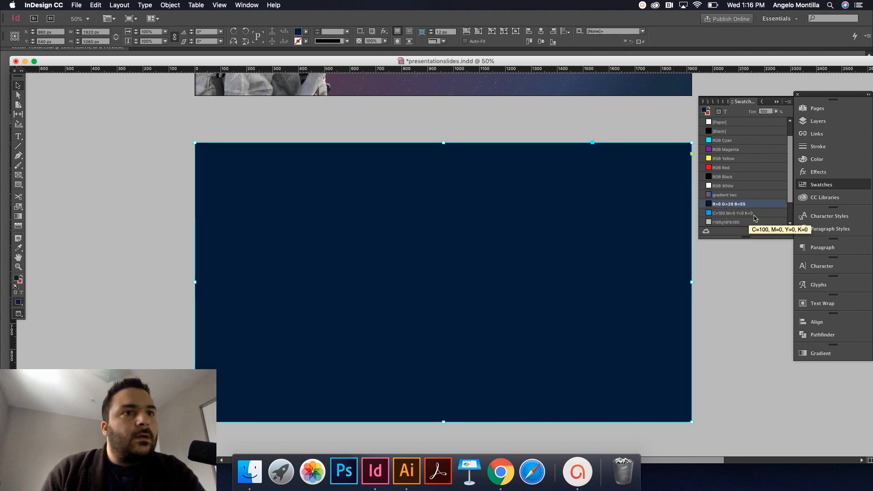
scroll(790, 225, "down", 3)
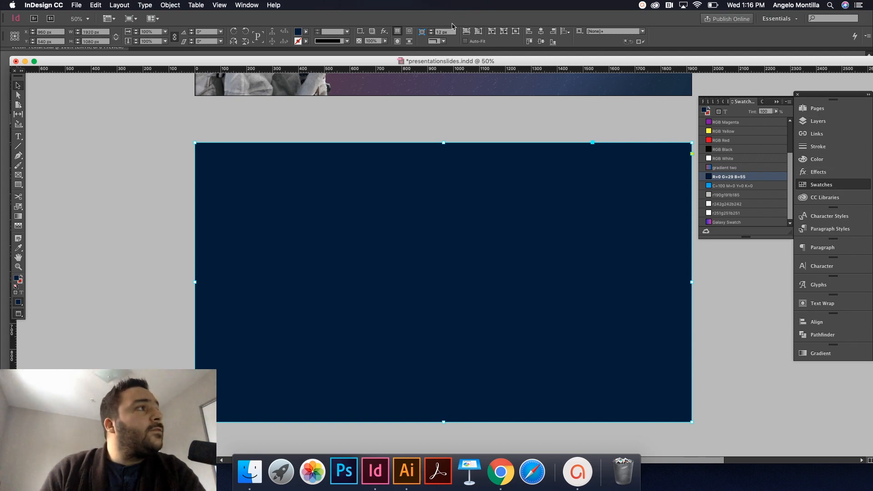
left_click(247, 6)
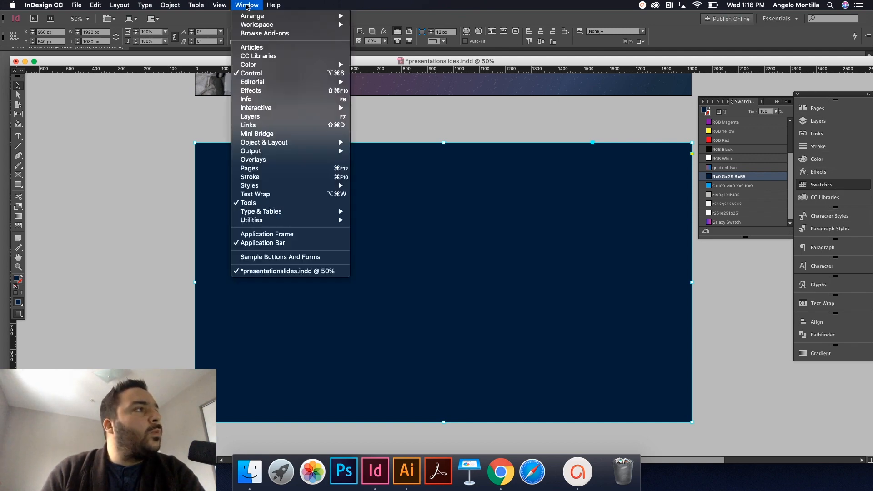
left_click(248, 6)
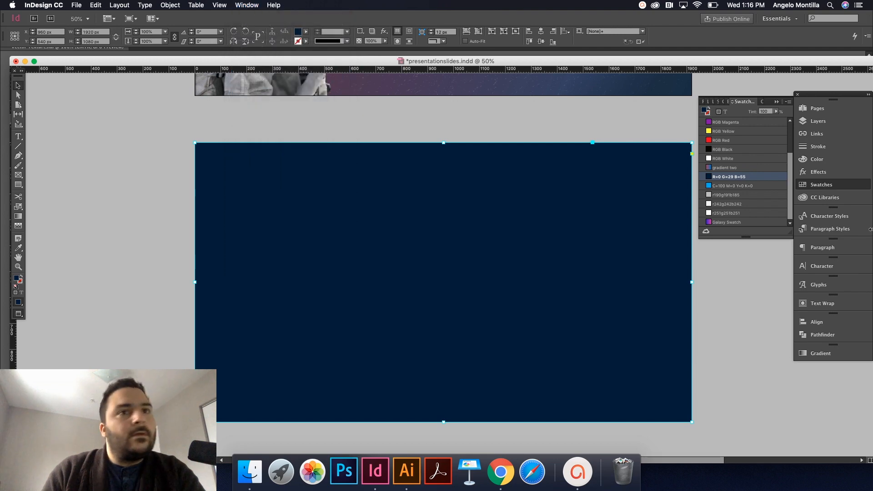
left_click(815, 172)
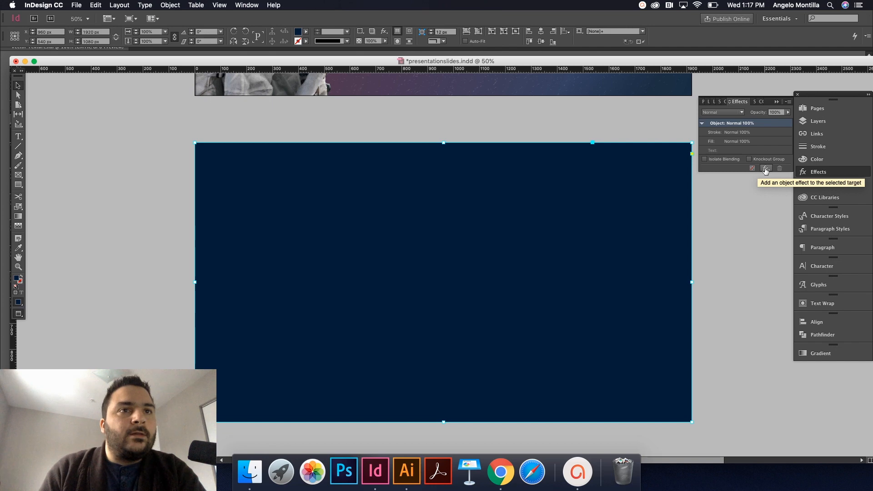
left_click(768, 170)
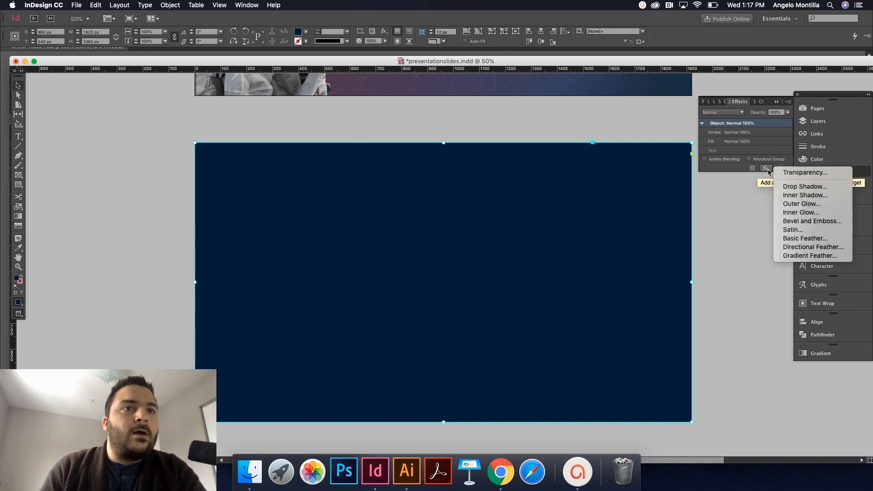
left_click(794, 258)
left_click_drag(496, 152, 415, 107)
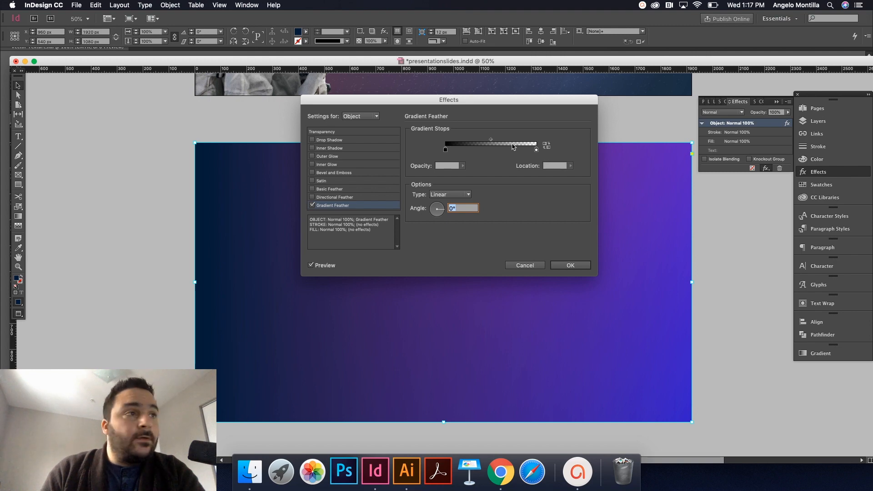
left_click(445, 150)
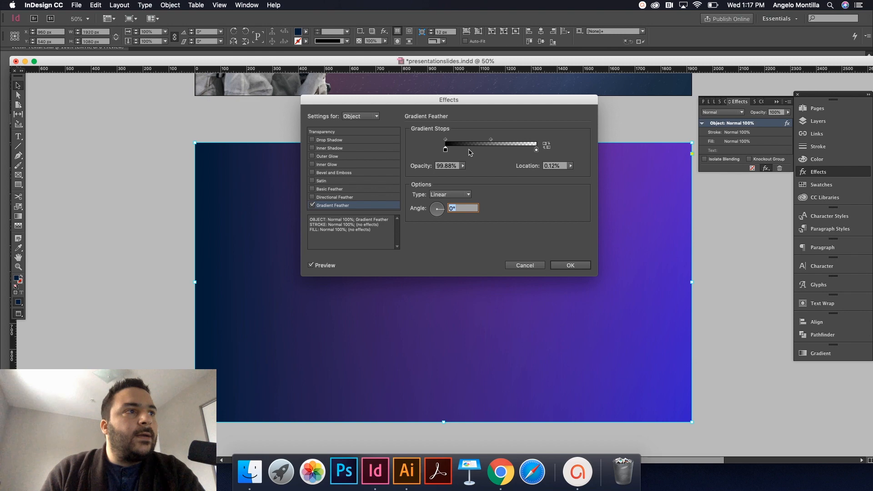
left_click_drag(449, 150, 479, 157)
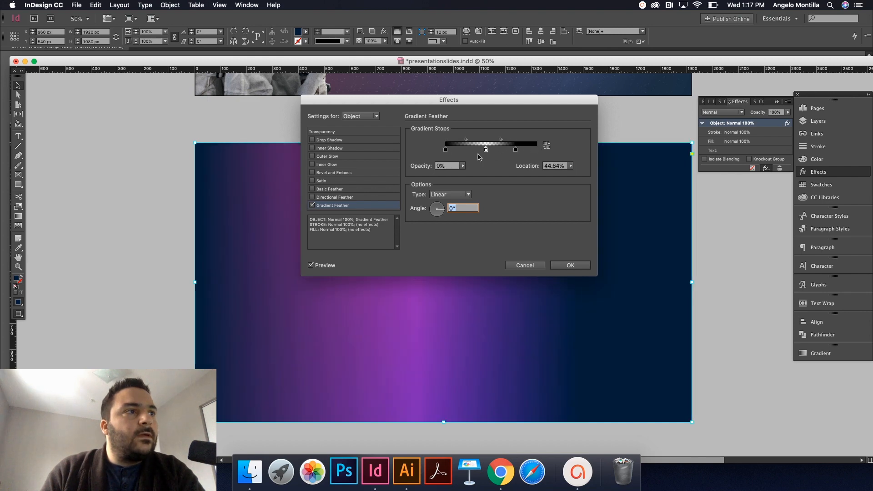
left_click(469, 194)
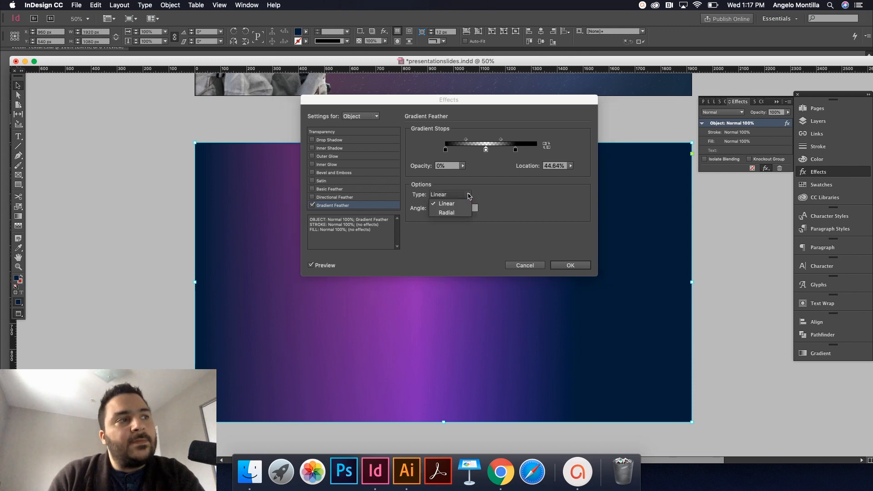
left_click(452, 214)
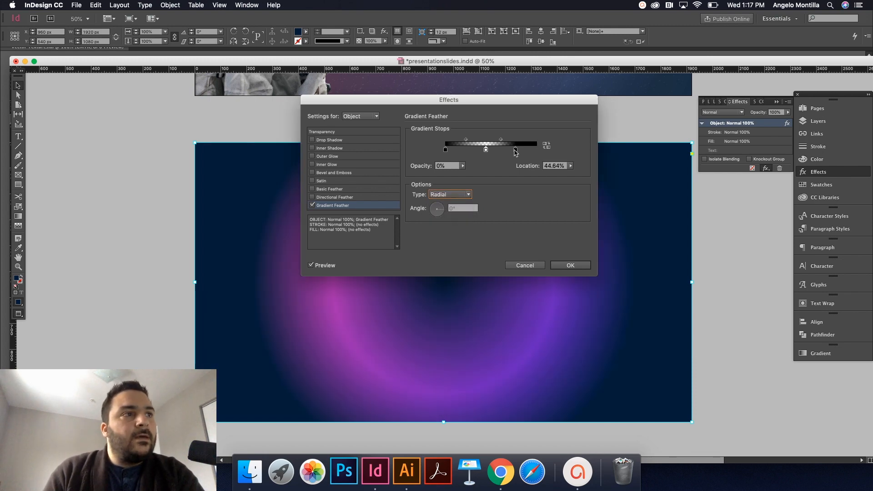
left_click_drag(487, 151, 486, 176)
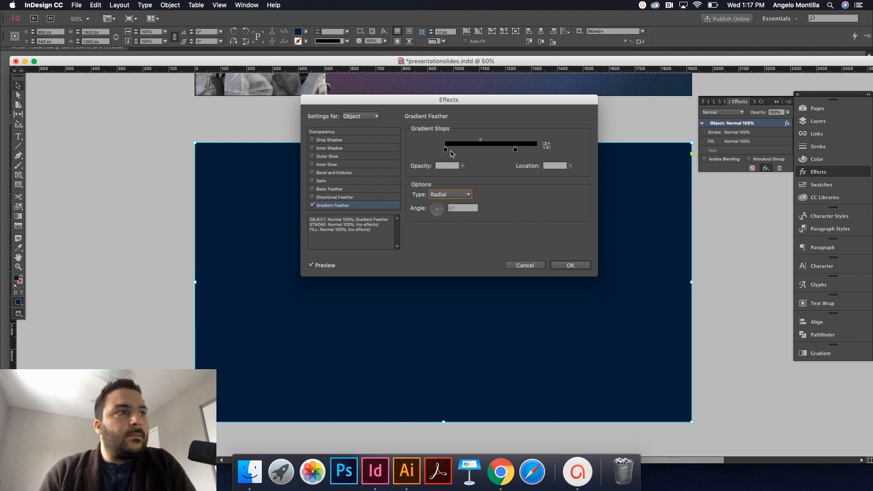
left_click(528, 265)
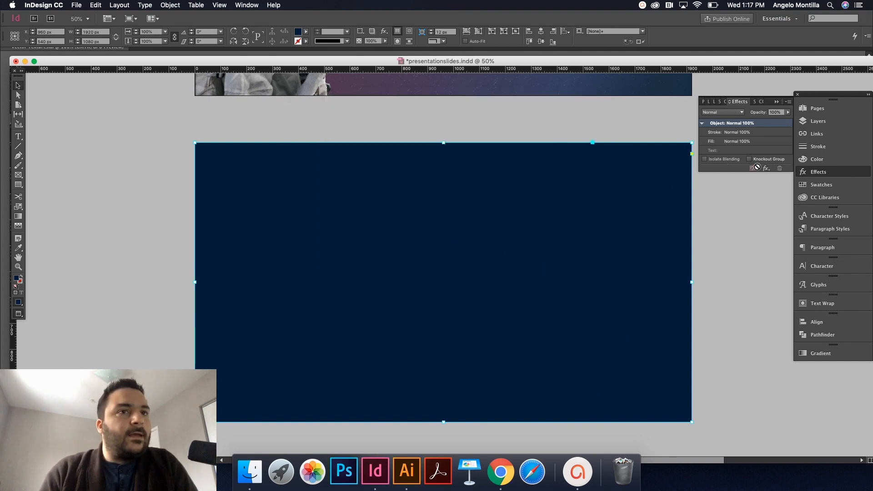
Step: Add a radial Gradient Feather to the navy frame, with a 0% opacity stop at about 44% and a 100% opacity stop at the outer end
left_click(766, 169)
left_click(810, 256)
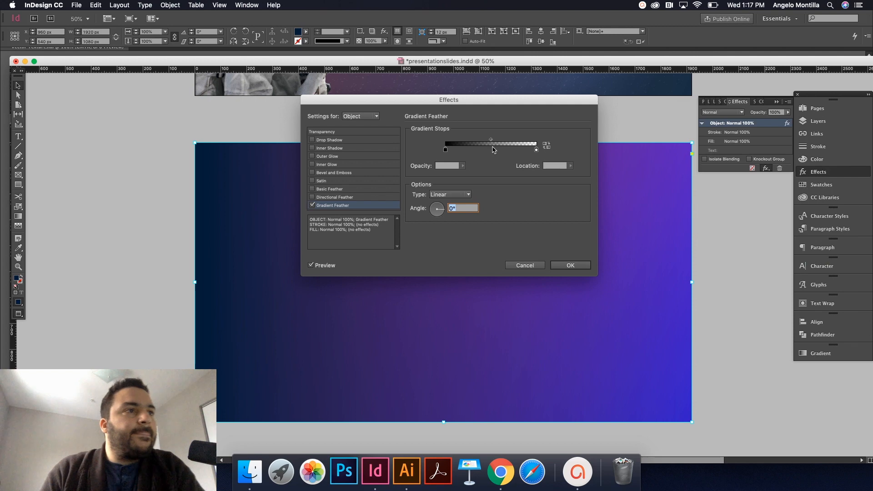
left_click(460, 195)
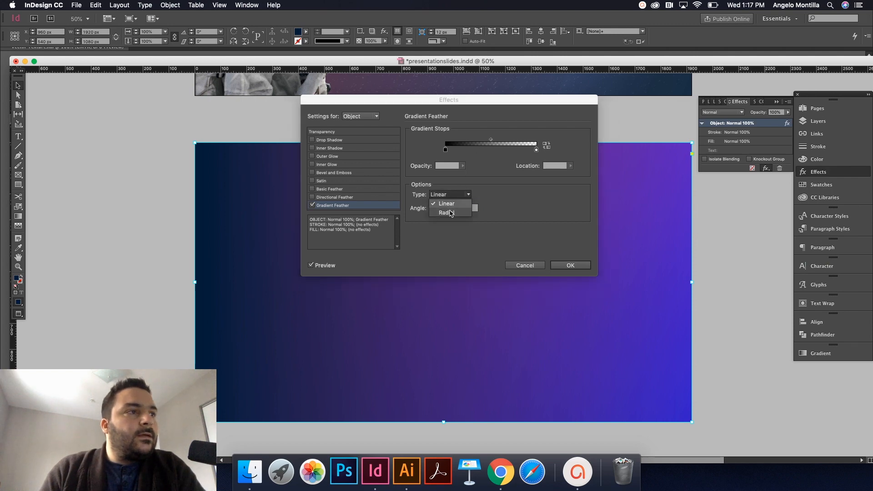
left_click(453, 212)
left_click_drag(448, 151, 536, 150)
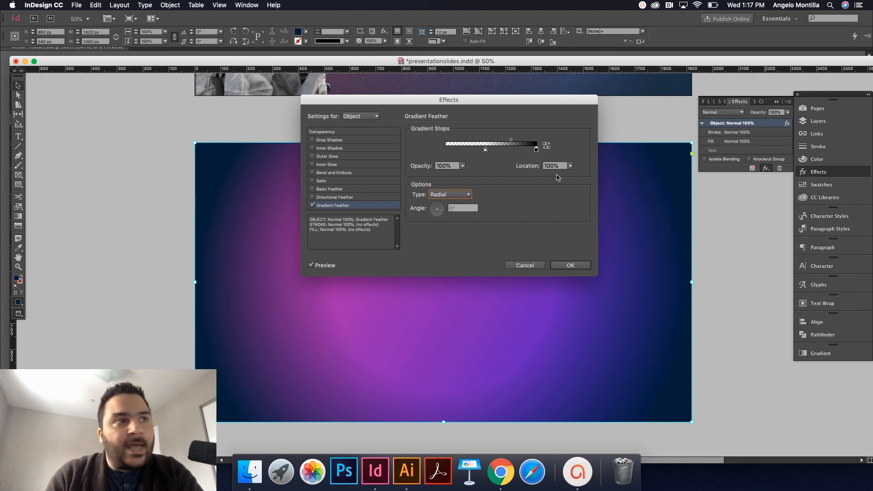
Step: Set the feather's inner stop to 35% opacity at about 57.6% location and its outer stop to 70% opacity, then apply the effect
left_click(486, 150)
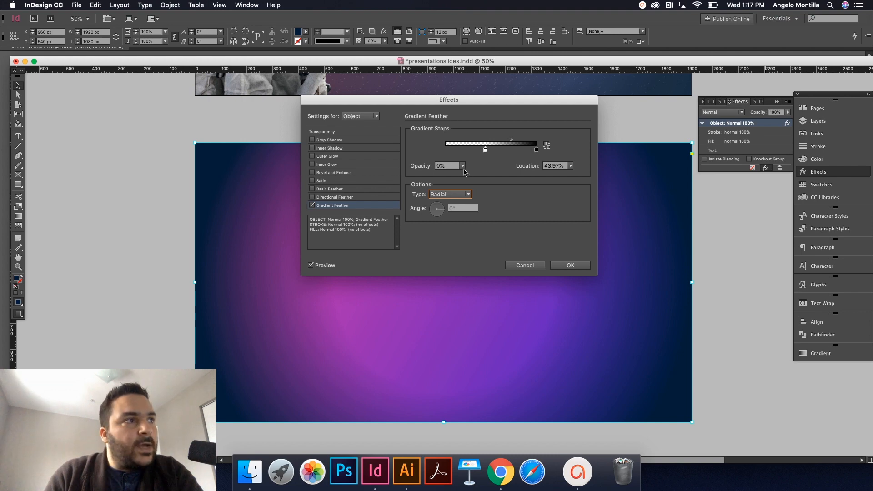
left_click(463, 166)
left_click_drag(418, 177, 436, 178)
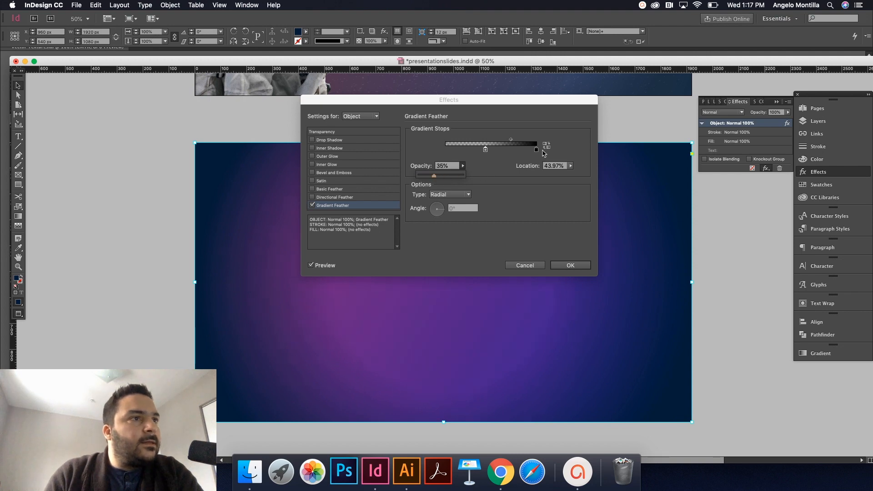
left_click(537, 150)
left_click(464, 167)
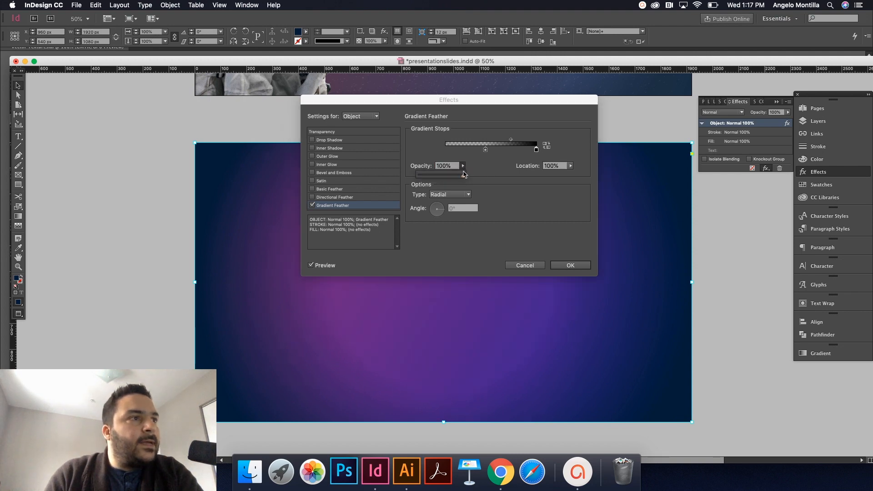
left_click_drag(462, 177, 450, 178)
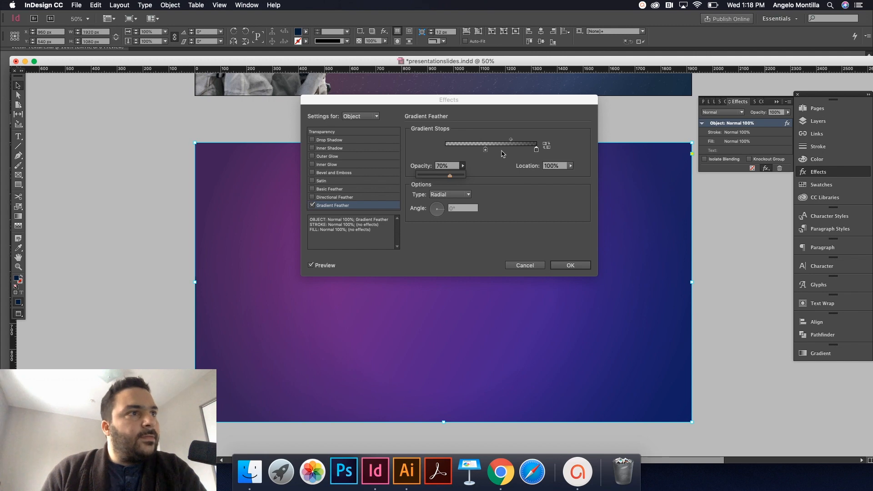
left_click_drag(486, 150, 499, 153)
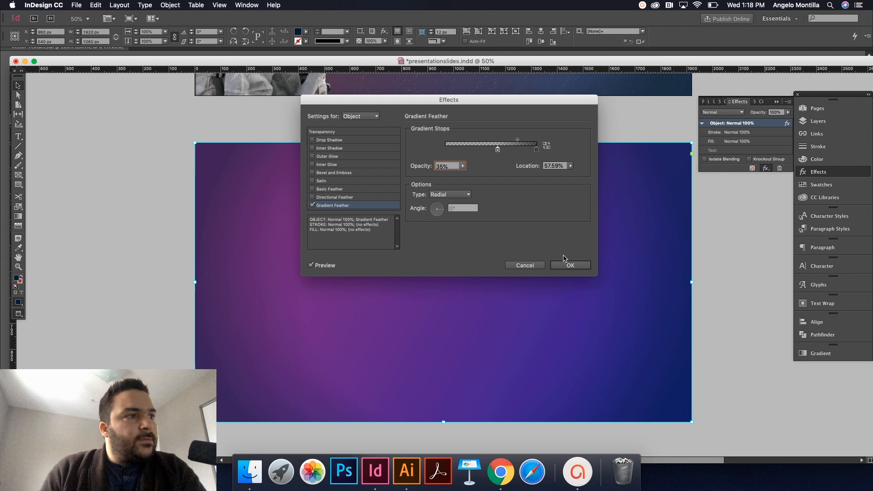
left_click(572, 268)
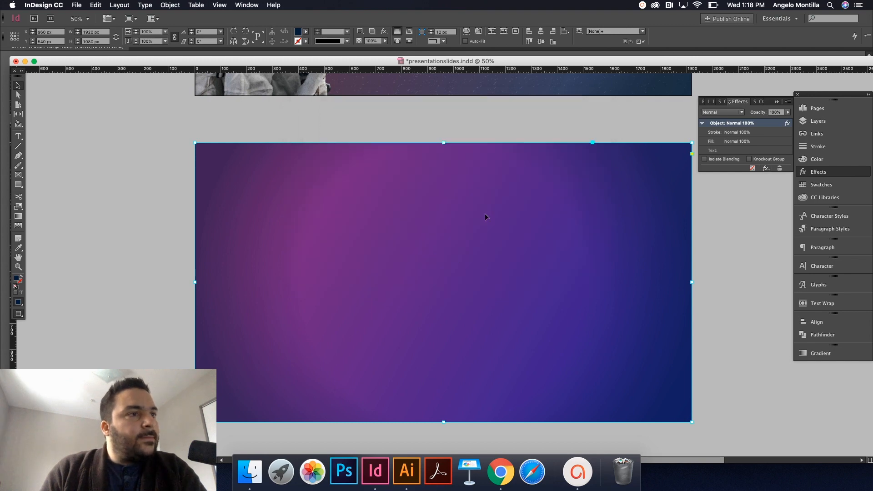
Step: Shift the navy shadow frame down to expose the gradient beneath it and return it to X 960 px, Y 540 px
left_click(490, 135)
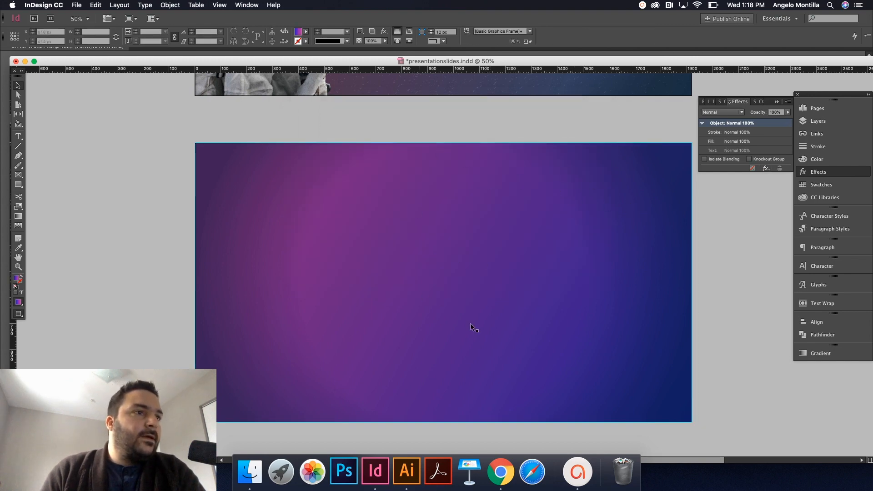
left_click_drag(584, 179, 582, 235)
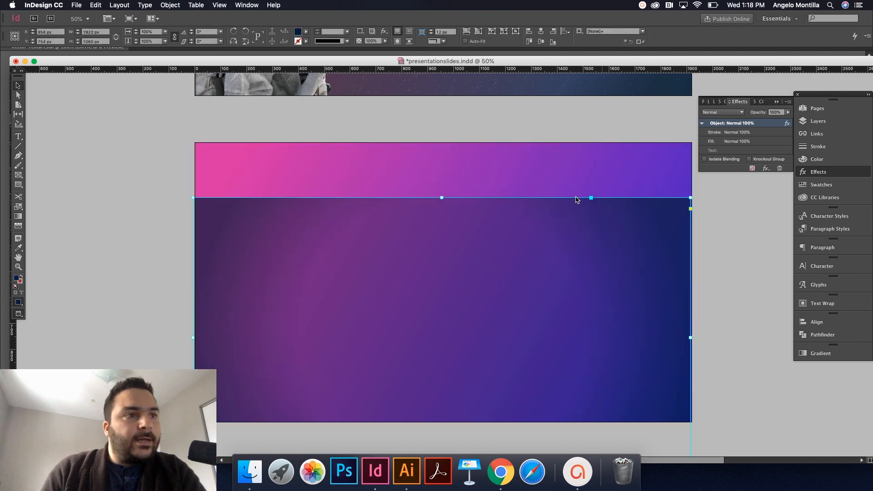
left_click_drag(579, 255, 581, 202)
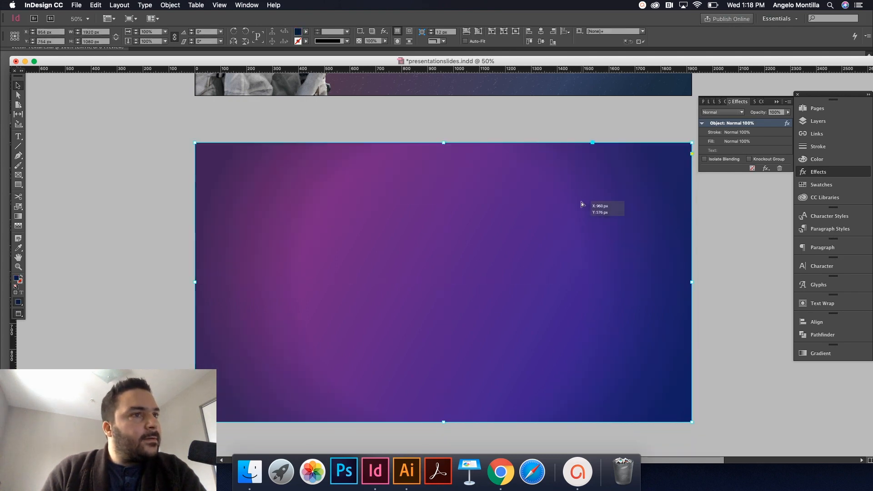
Step: Lock the shadow layer, and unlock the texture layer and make it the active layer
left_click(818, 121)
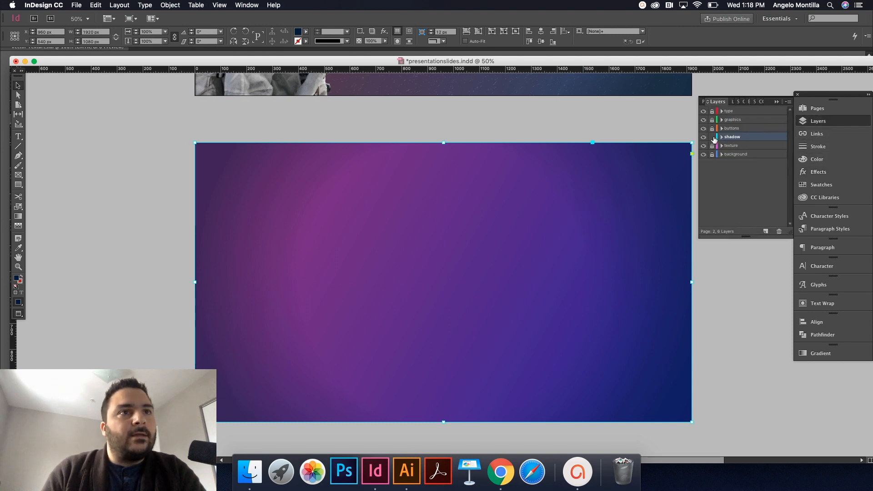
left_click(712, 137)
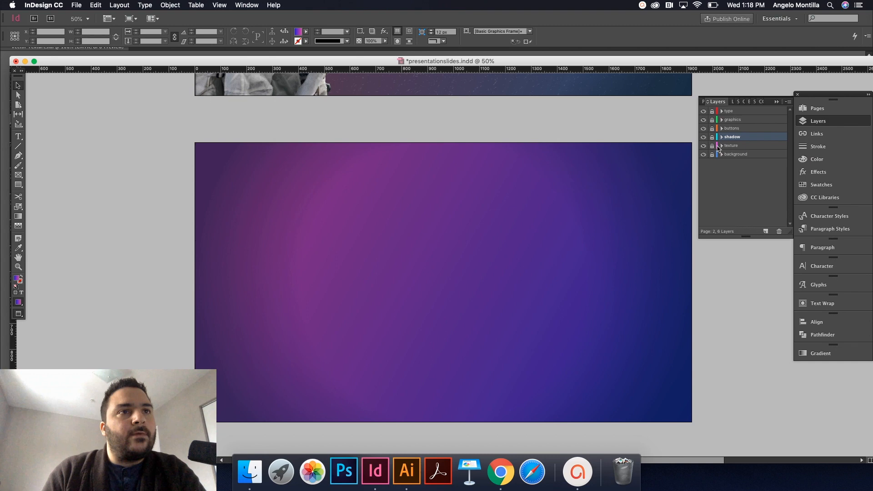
left_click(712, 146)
left_click(732, 147)
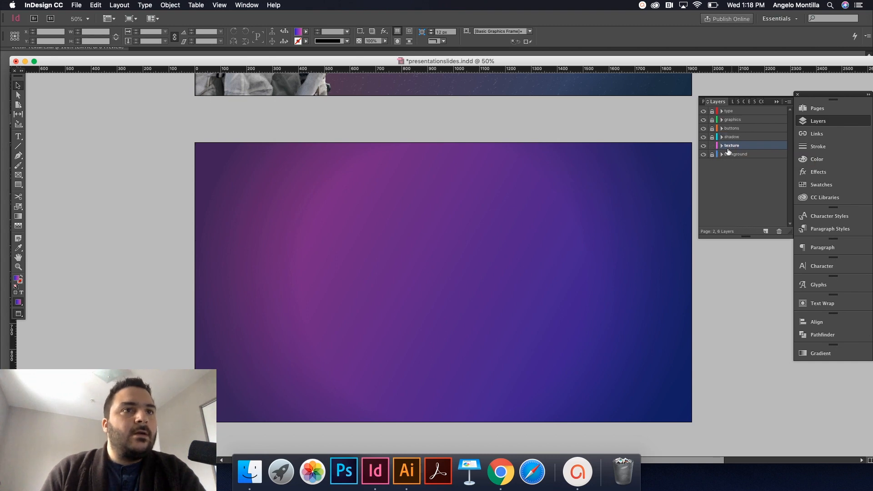
Step: Switch to Illustrator, copy the fine speckle texture at the lower right of Vector Textures.ai, and paste it onto the gradient slide in InDesign
scroll(579, 205, "up", 10)
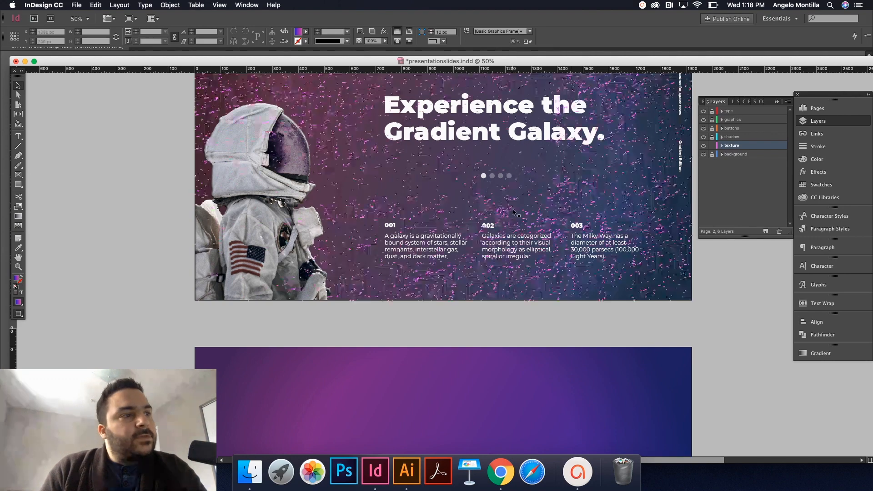
scroll(513, 210, "down", 6)
scroll(513, 210, "down", 3)
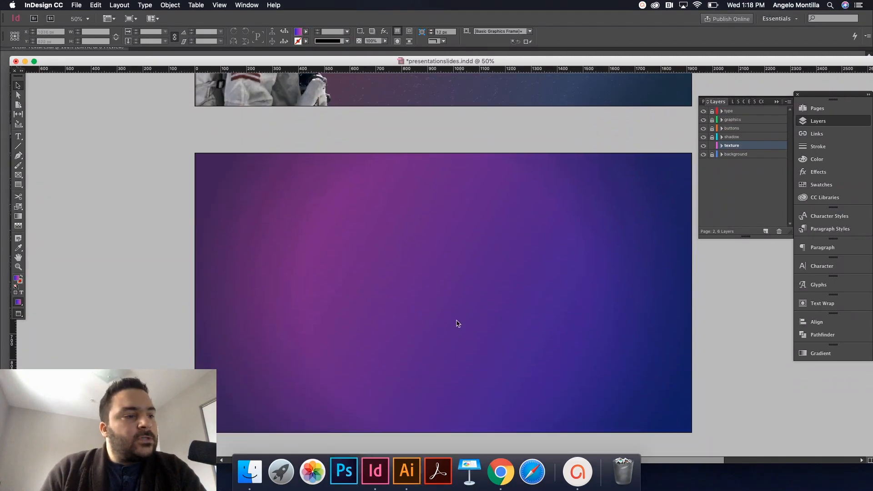
left_click(408, 473)
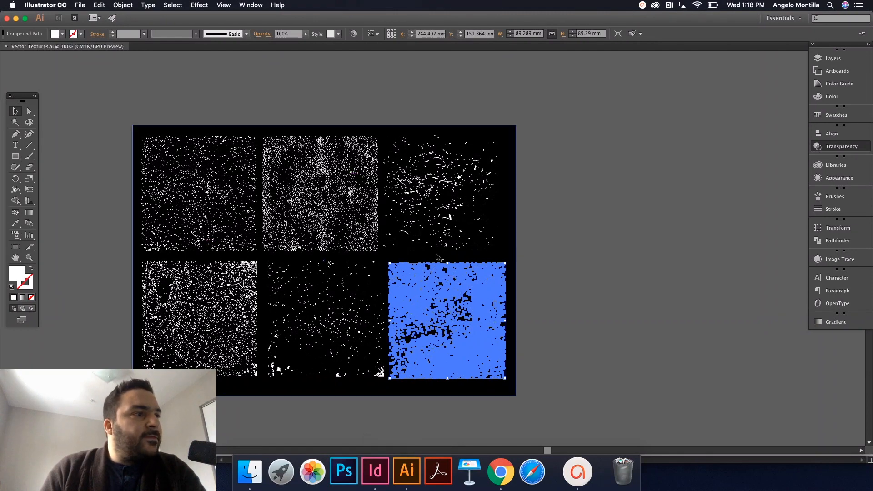
left_click(498, 250)
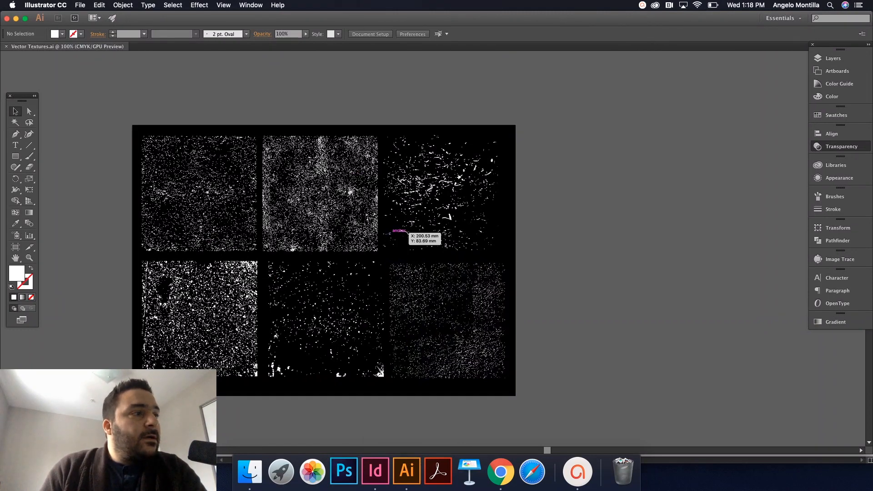
left_click(427, 273)
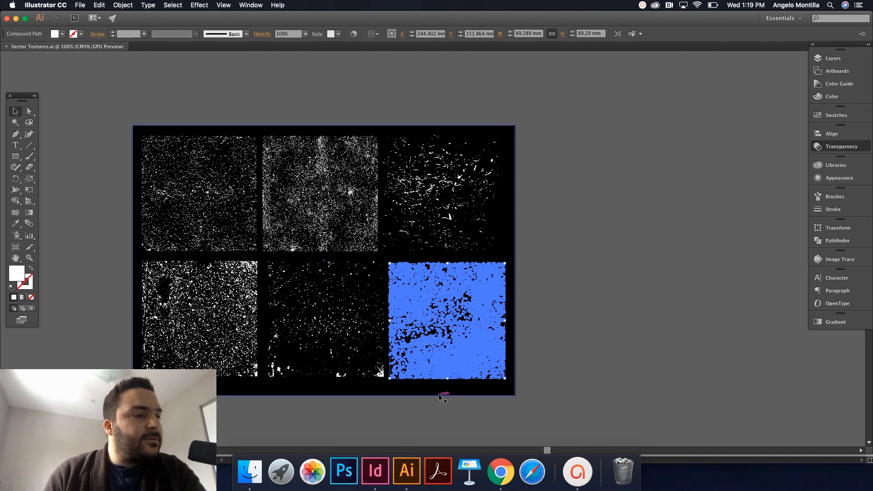
left_click(388, 464)
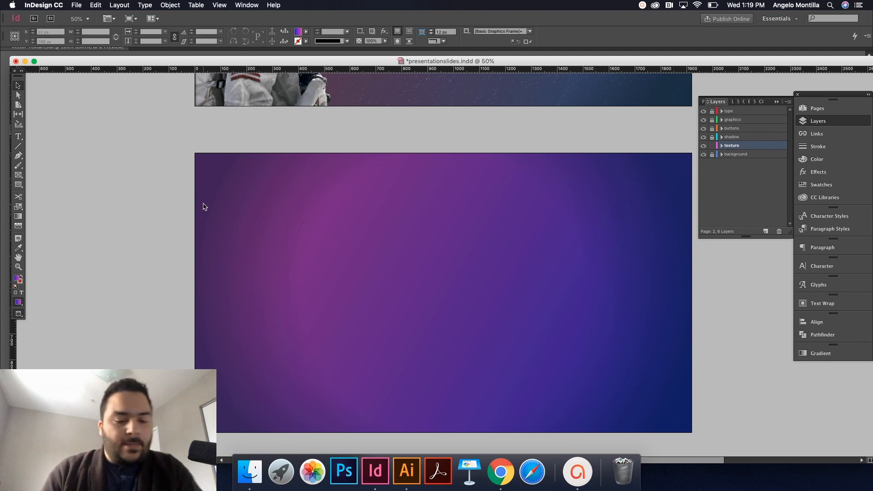
key("super+v")
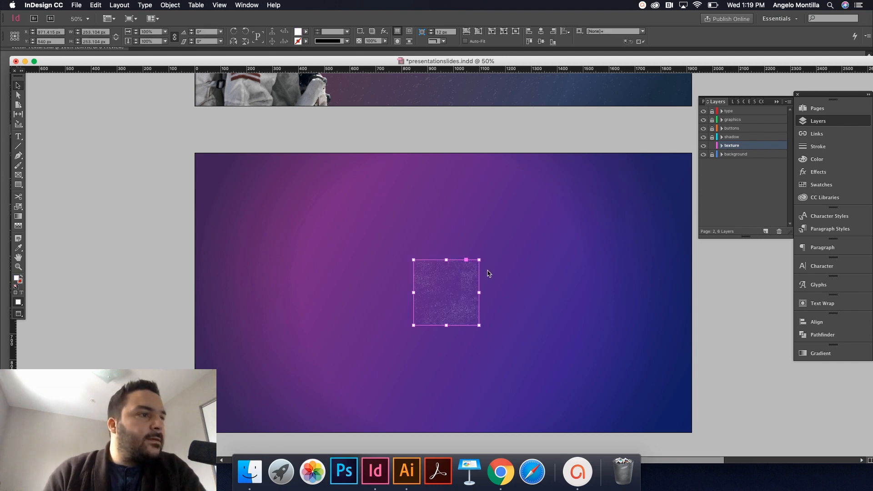
Step: Snap the pasted texture to the slide's upper-left corner and enlarge it to cover the left half, 960 × 1080 px
left_click_drag(455, 269, 327, 199)
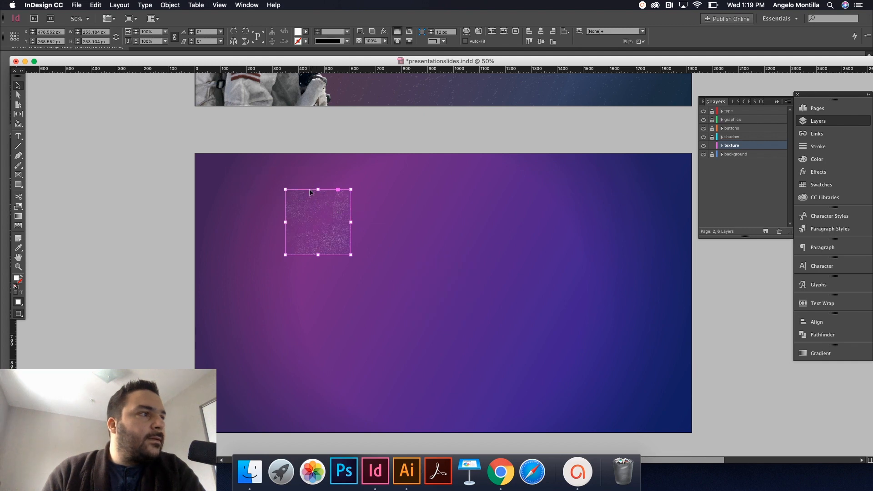
left_click_drag(310, 188, 255, 174)
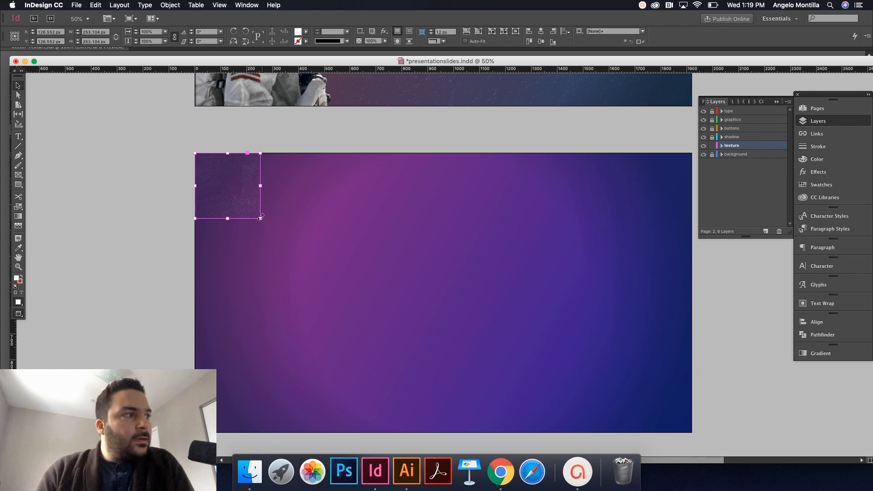
left_click_drag(260, 218, 443, 396)
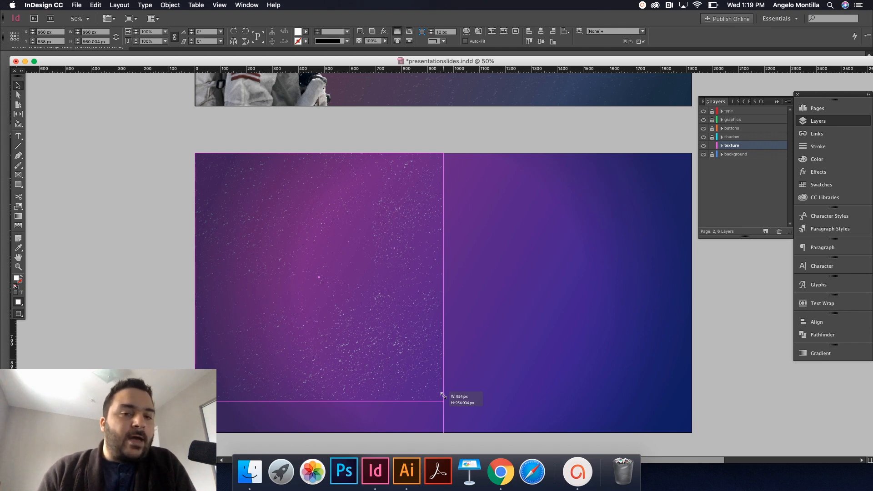
left_click_drag(443, 395, 444, 396)
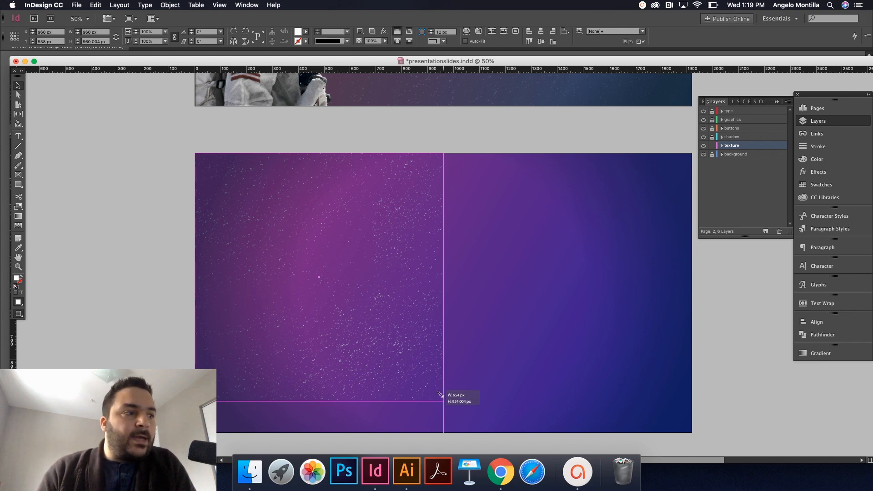
left_click_drag(320, 401, 336, 435)
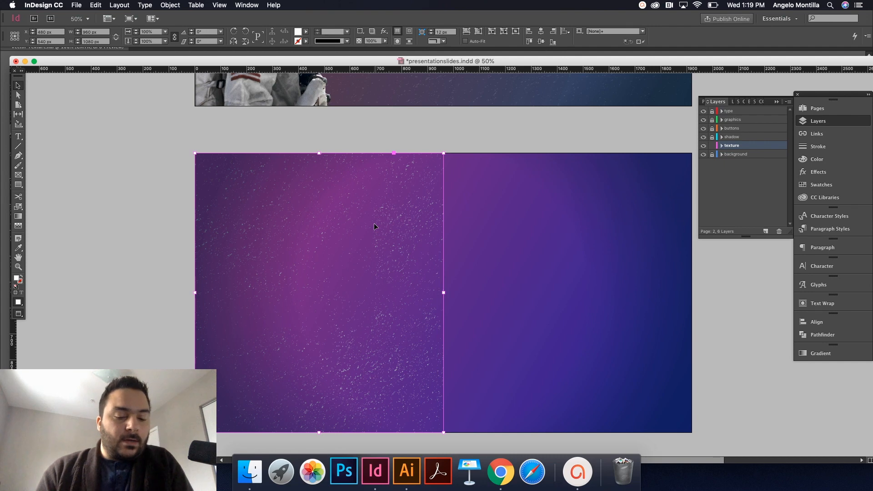
Step: Paste a second copy of the enlarged texture and align it over the slide's right half, at X 1440 px, Y 540 px
key("super+v")
left_click_drag(354, 190, 475, 192)
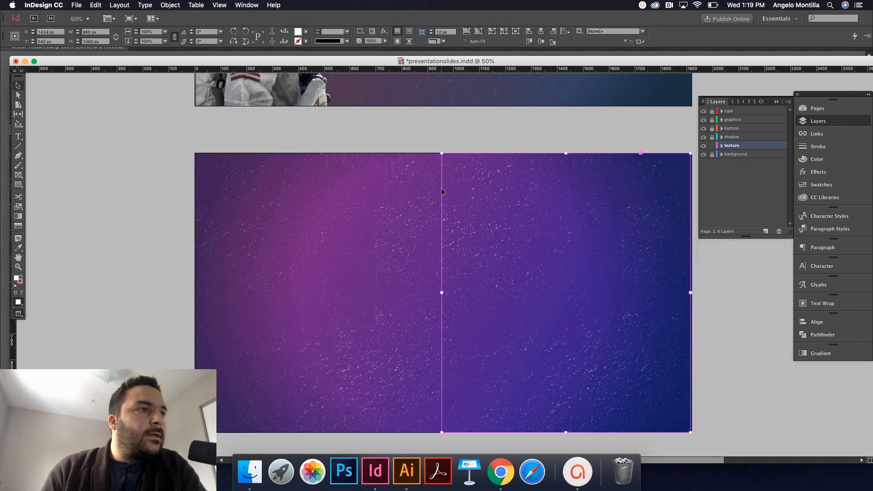
left_click_drag(512, 170, 513, 172)
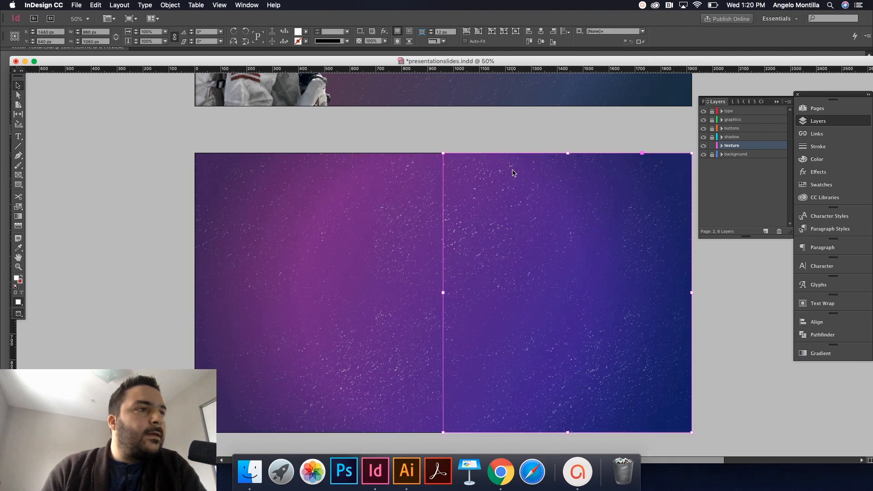
left_click(488, 138)
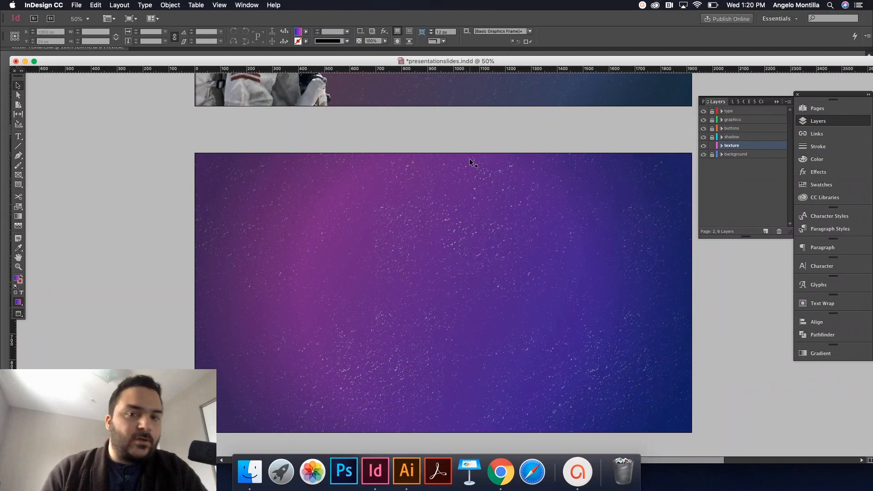
Step: Select both texture halves and set their blending mode to Soft Light
left_click(418, 242)
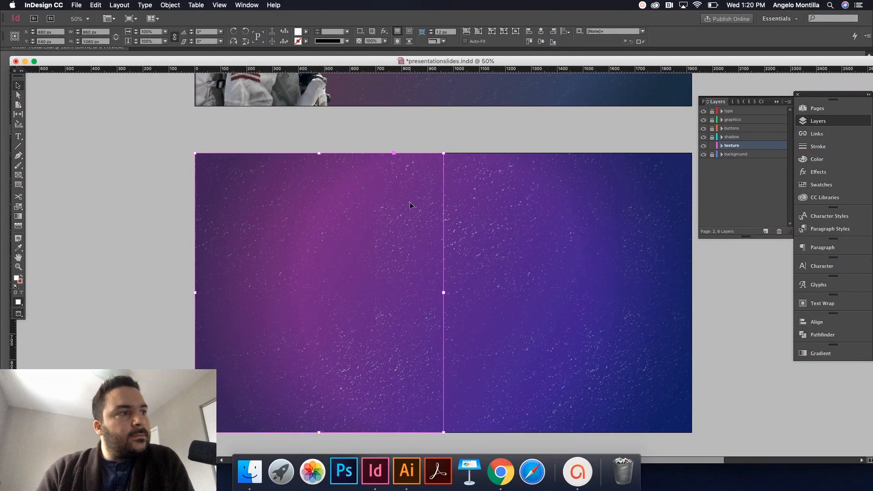
left_click(457, 213, "shift")
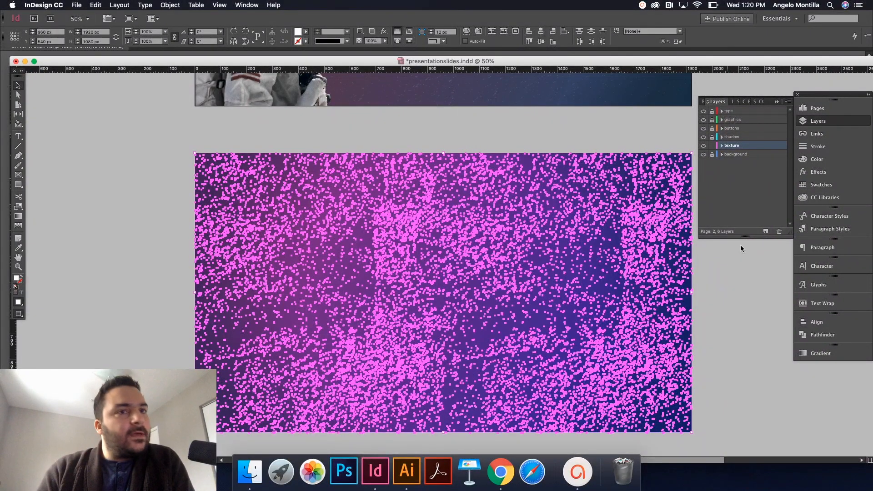
left_click(819, 172)
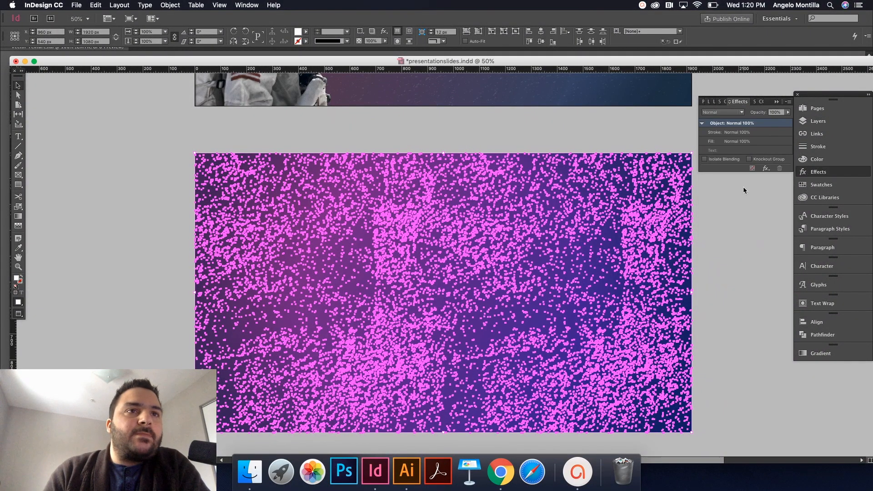
left_click(743, 113)
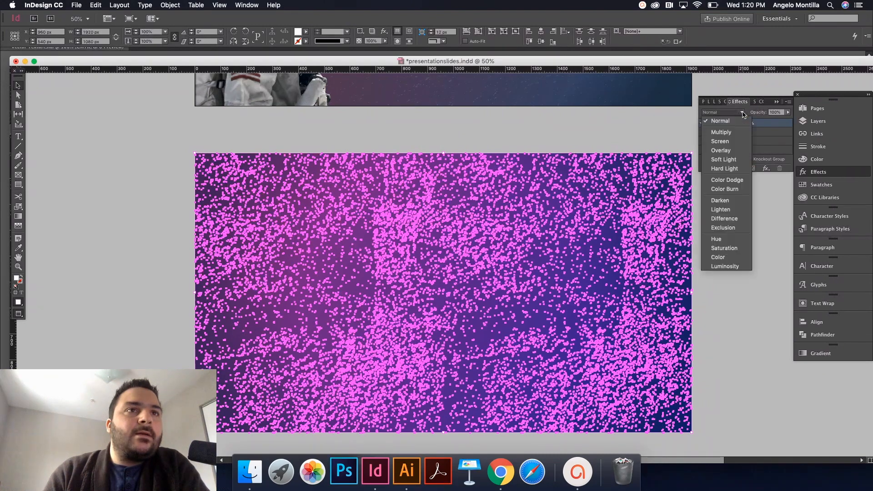
left_click(725, 160)
left_click(684, 138)
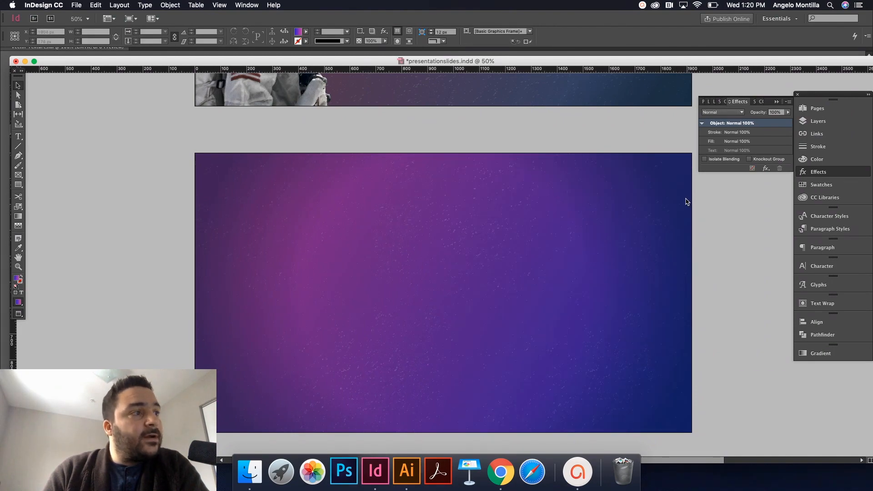
Step: Unlock the type, graphics and buttons layers and lock the texture layer
scroll(730, 228, "up", 5)
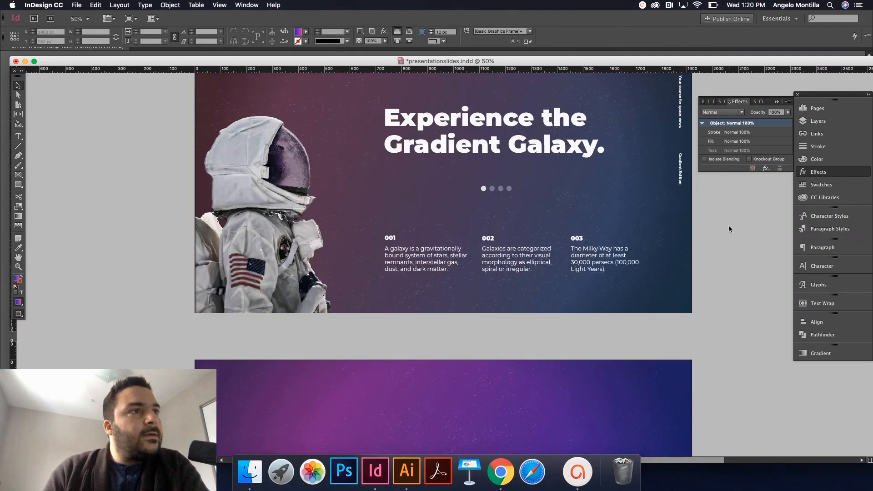
scroll(729, 225, "down", 3)
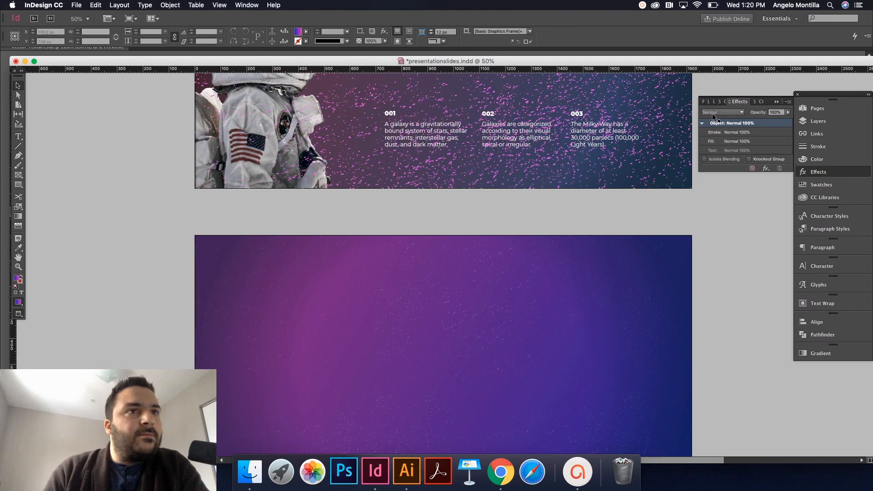
scroll(720, 273, "down", 1)
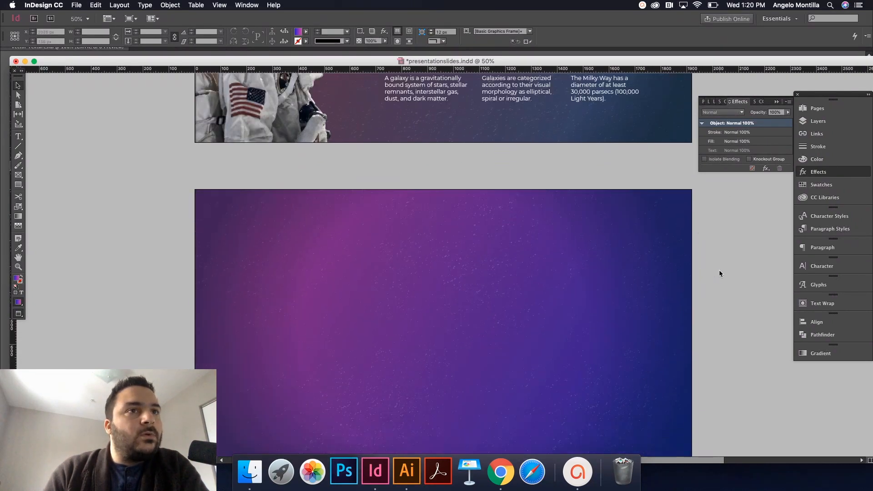
scroll(719, 274, "down", 2)
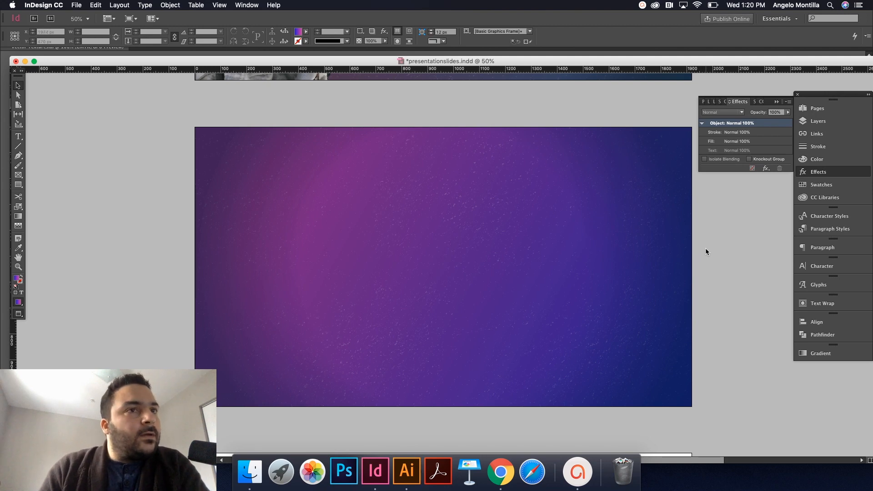
scroll(706, 249, "up", 1)
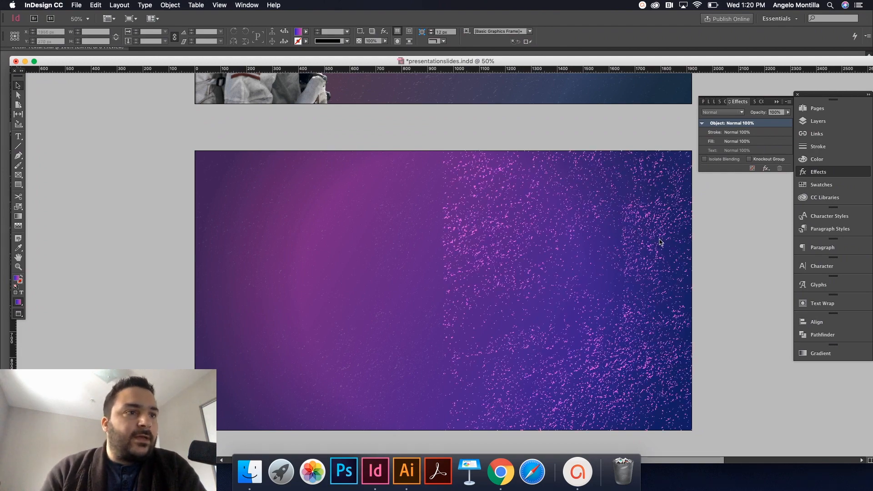
scroll(714, 289, "up", 5)
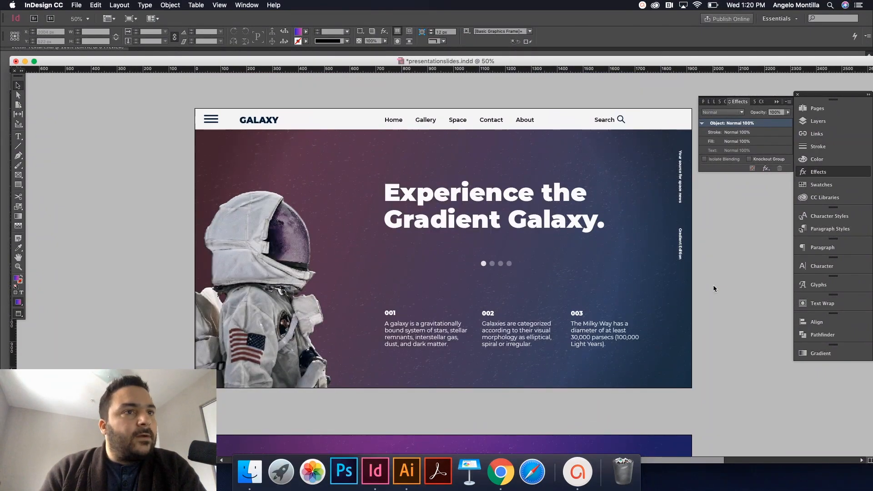
left_click(817, 121)
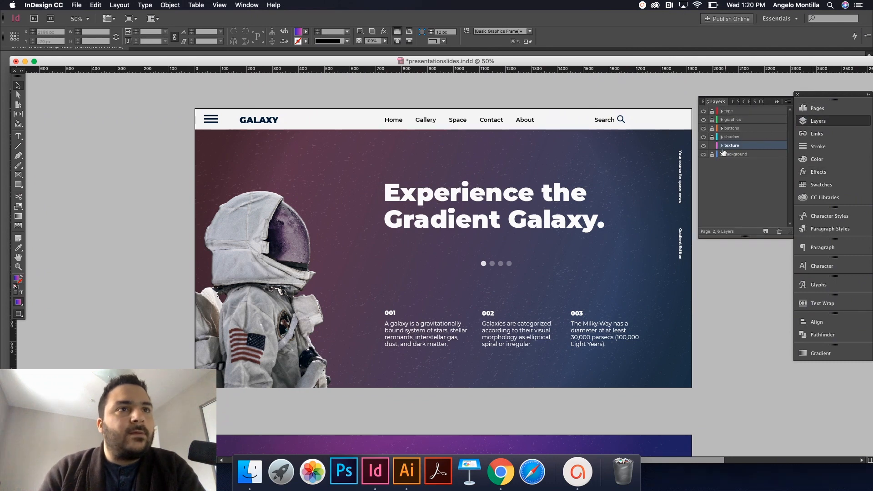
left_click_drag(713, 111, 713, 130)
left_click(712, 129)
left_click(712, 146)
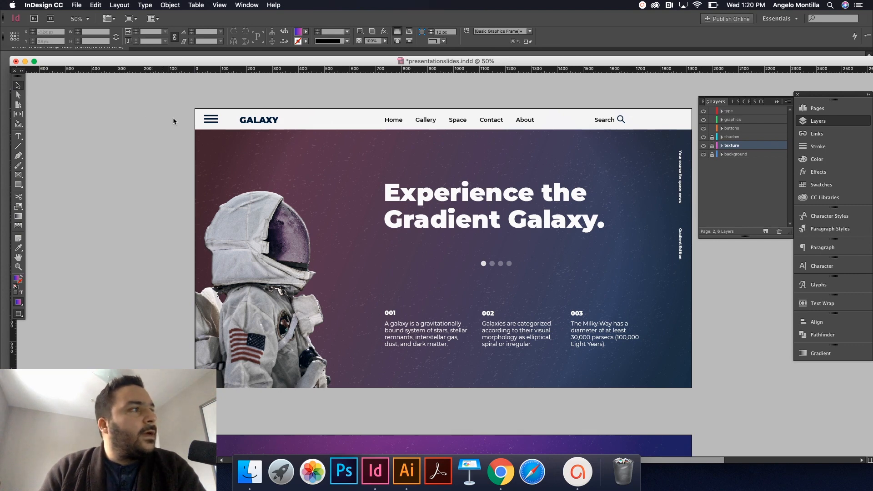
Step: Copy the original slide's type, graphics and buttons and paste them in place on the new gradient slide
left_click_drag(180, 119, 689, 380)
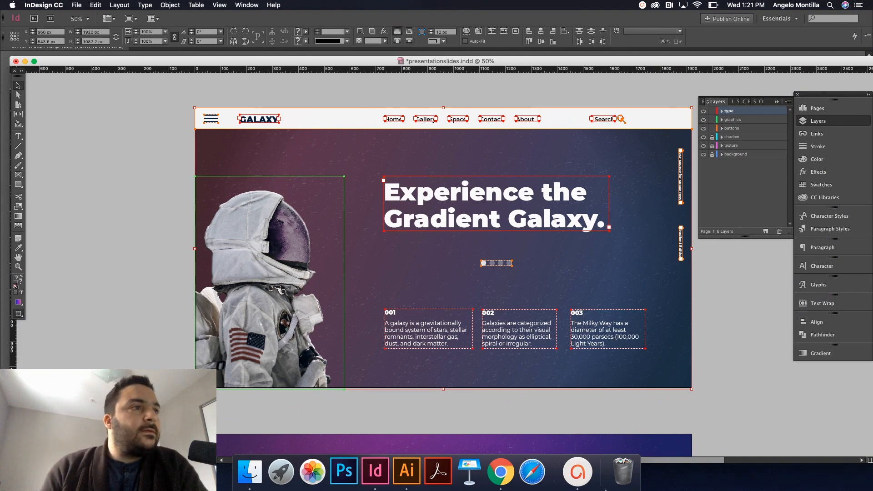
scroll(512, 226, "down", 10)
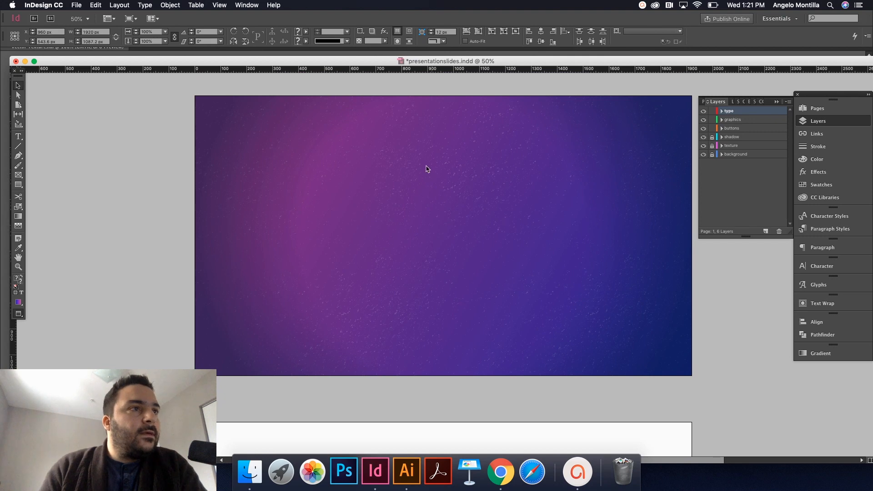
left_click(381, 141)
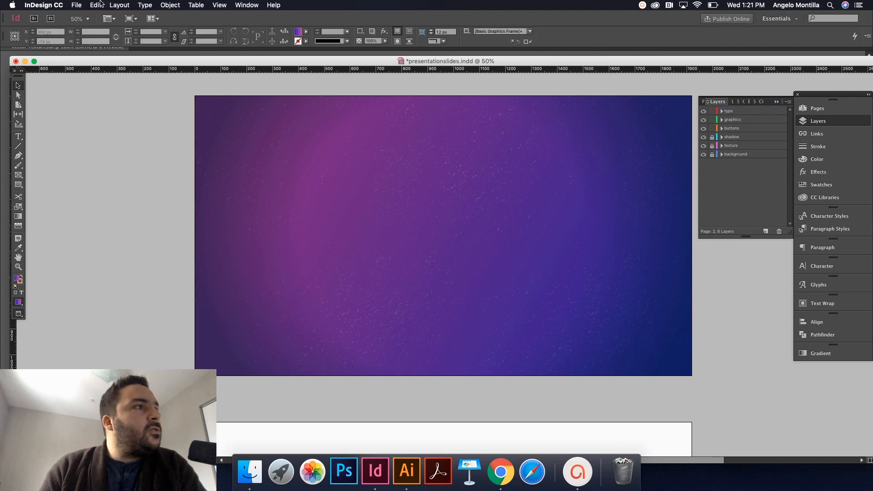
left_click(101, 4)
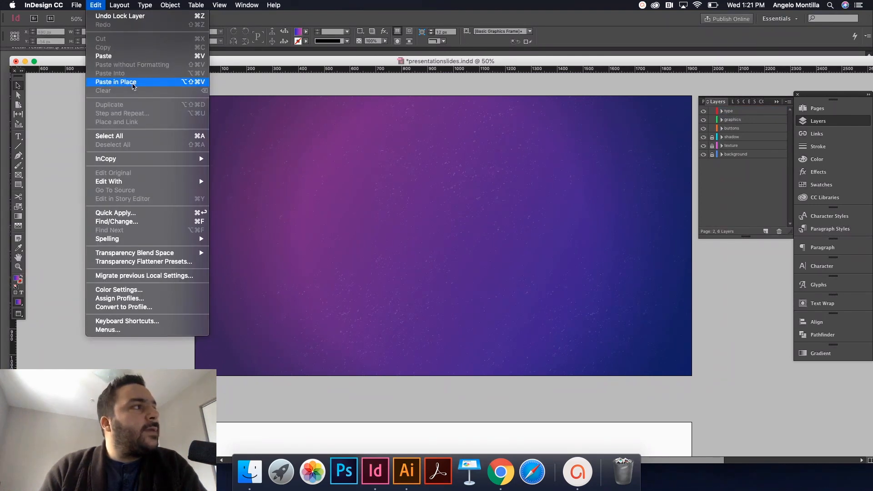
left_click(133, 81)
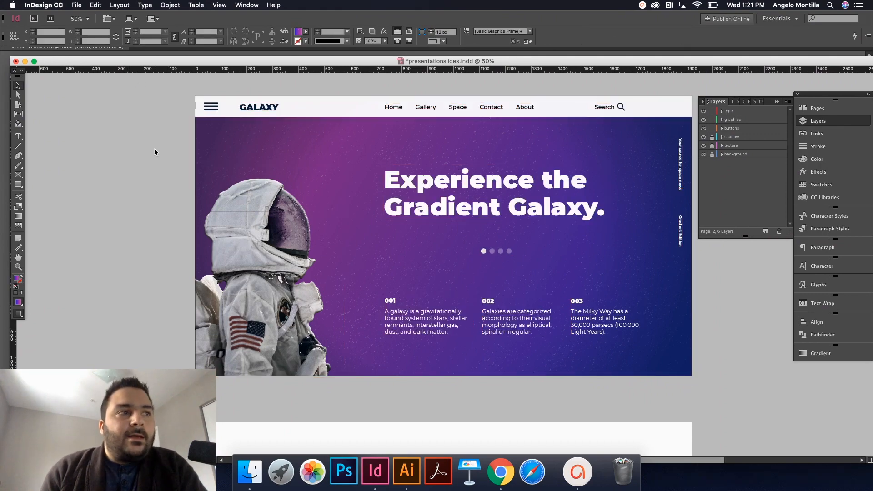
Step: Open the Galaxy Swatch gradient for editing and set the blue value of its blue starting stop to 171
scroll(156, 149, "down", 3)
scroll(157, 149, "up", 3)
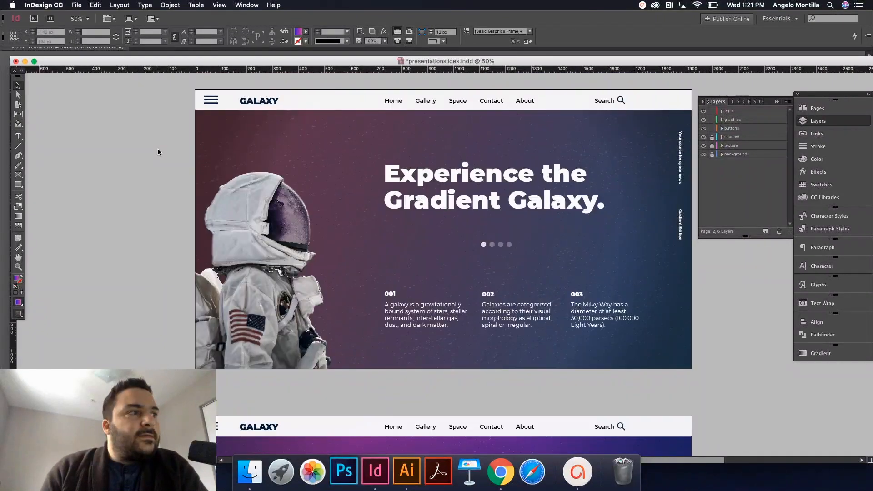
scroll(157, 149, "down", 6)
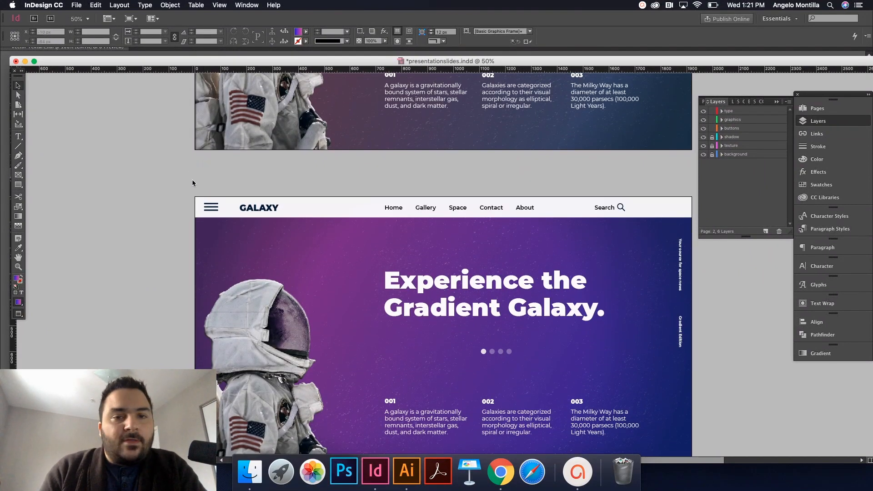
scroll(192, 184, "down", 2)
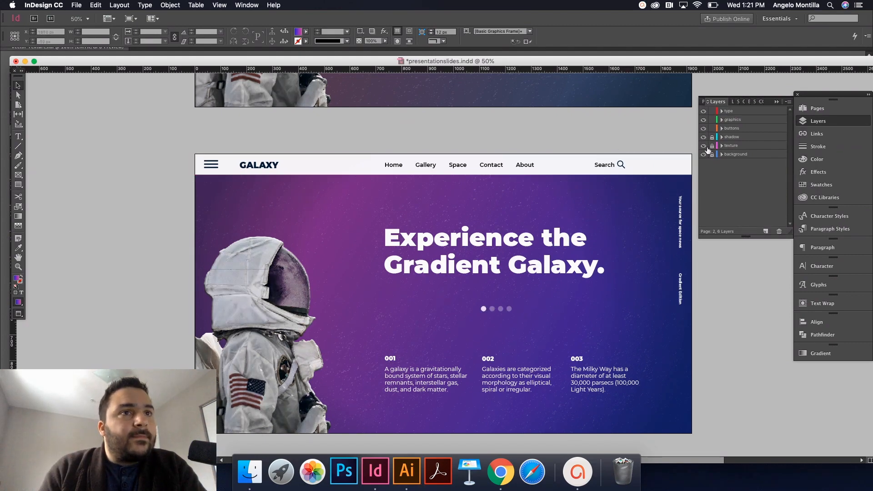
left_click(816, 186)
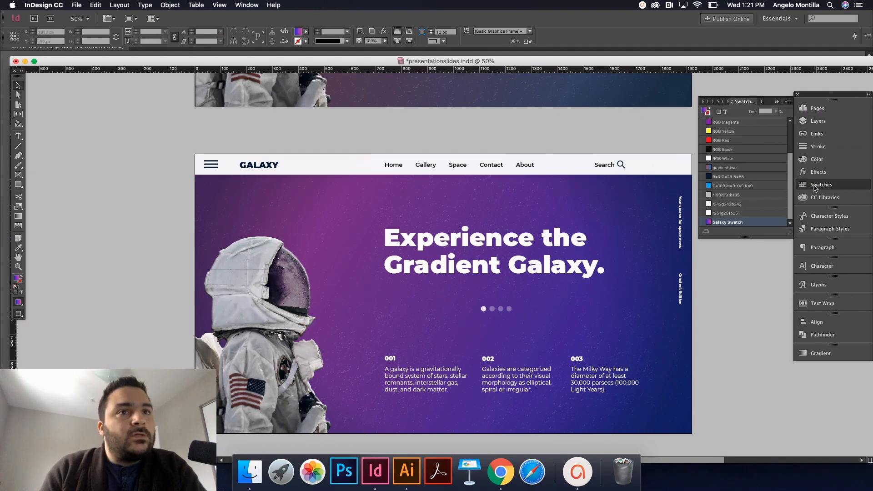
double_click(727, 223)
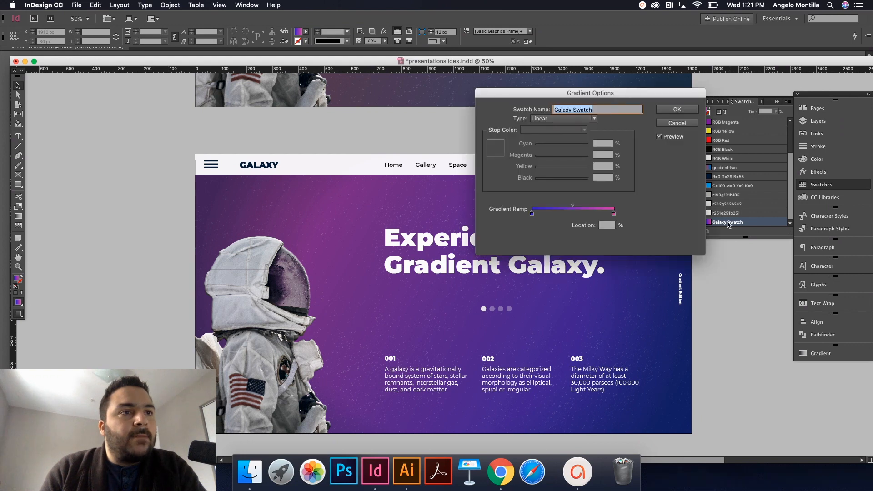
left_click(532, 213)
left_click_drag(579, 171, 573, 171)
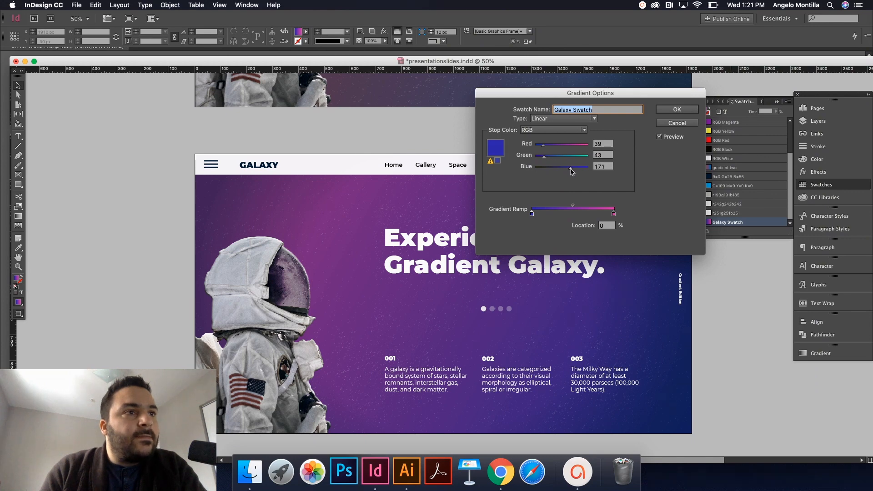
Step: Set the red value of the gradient's pink end stop to 212, lower its blue value slightly, and apply the swatch changes
left_click(614, 213)
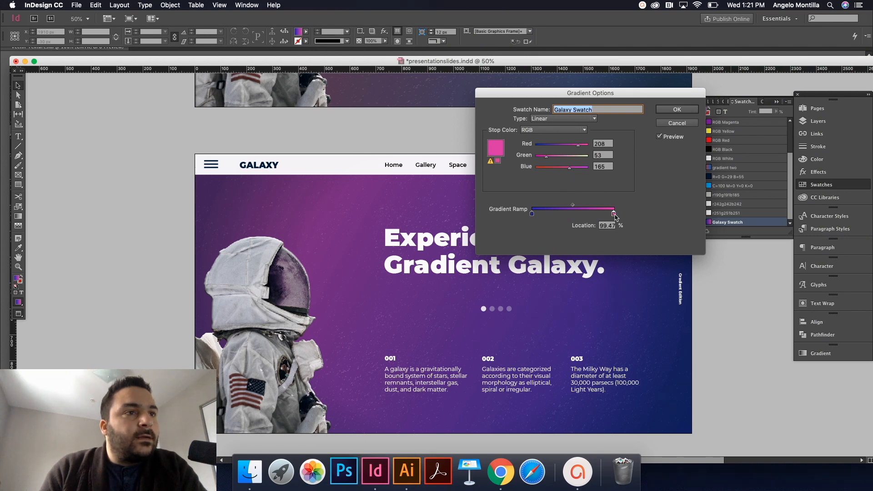
left_click_drag(581, 147, 576, 148)
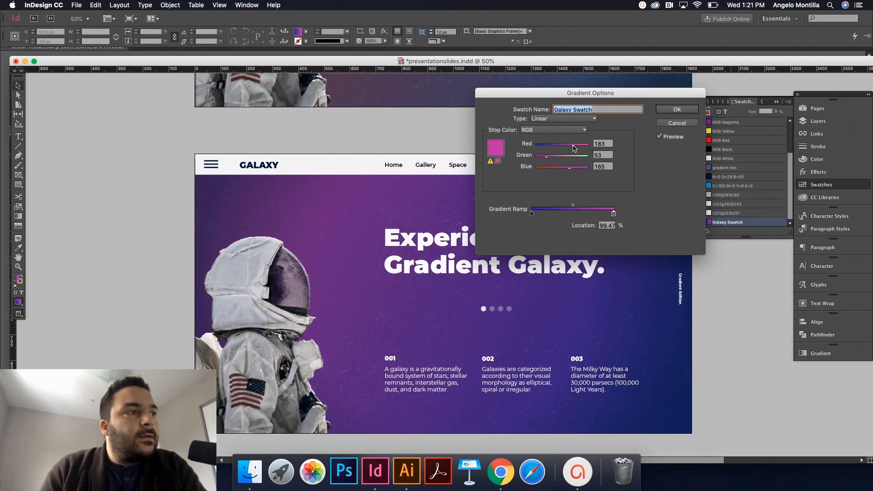
left_click_drag(579, 147, 580, 148)
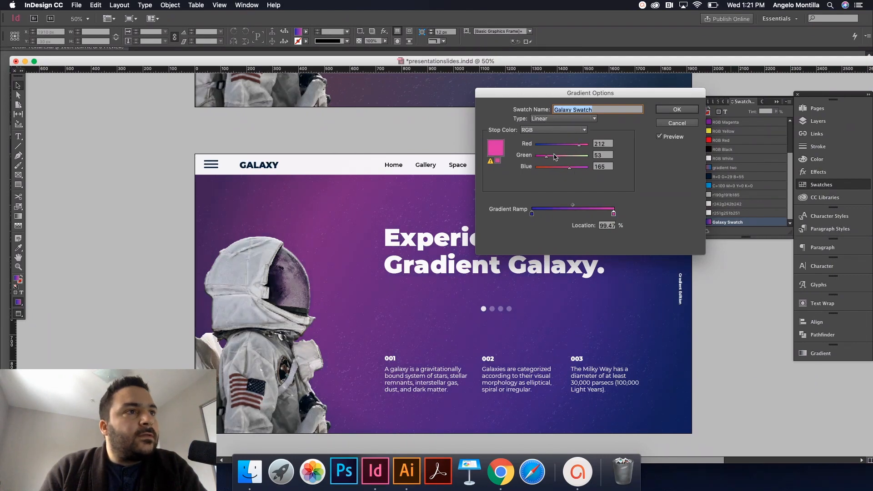
left_click_drag(568, 167, 566, 170)
left_click(677, 110)
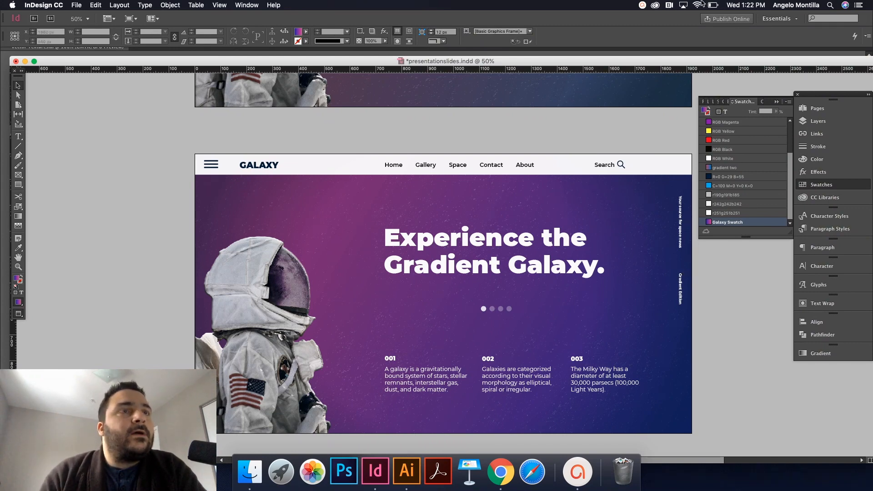
scroll(591, 222, "down", 2)
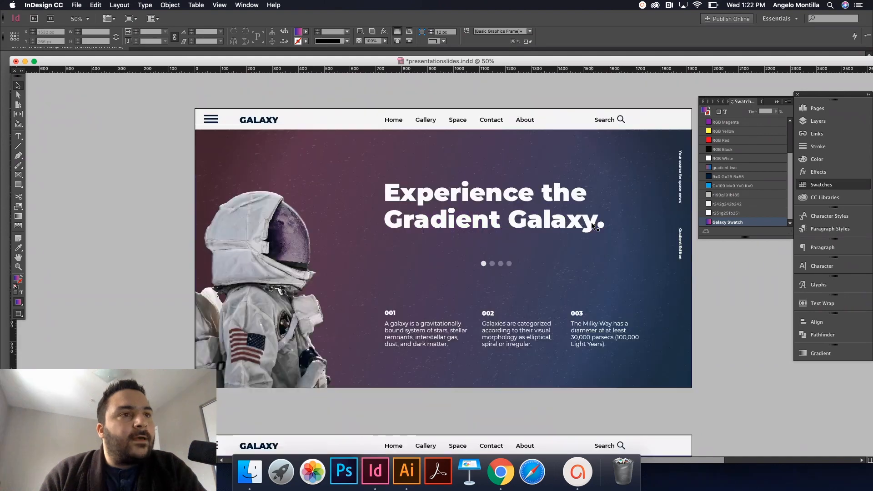
scroll(592, 225, "down", 5)
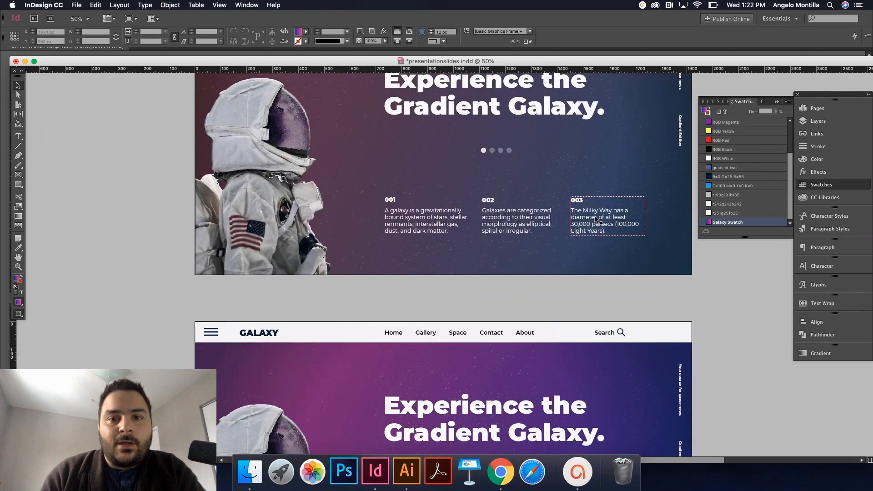